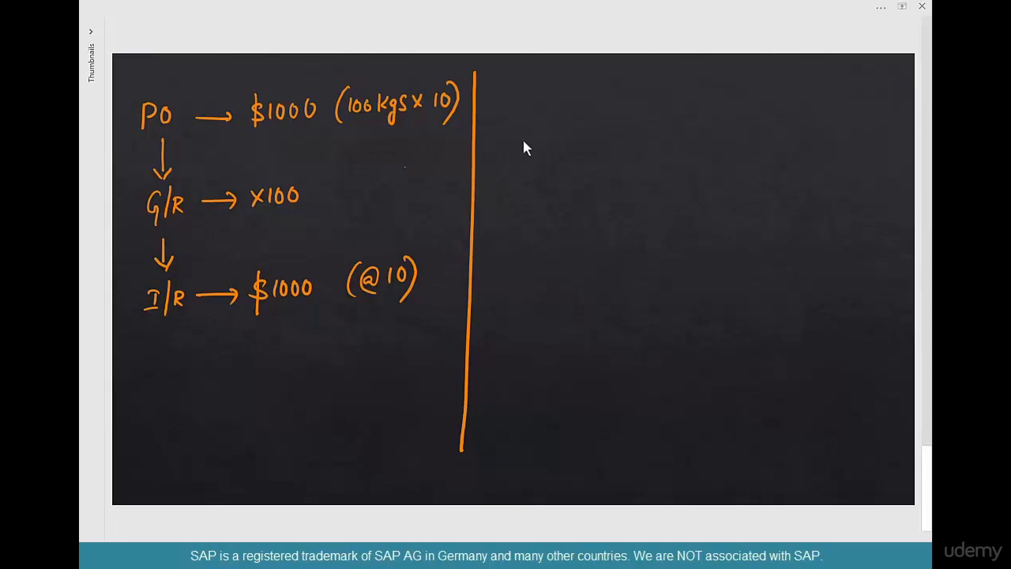
mouse_move(529, 85)
mouse_down()
mouse_move(527, 105)
mouse_move(539, 106)
mouse_move(505, 103)
mouse_move(507, 123)
mouse_up()
mouse_move(371, 324)
mouse_down()
mouse_move(378, 341)
mouse_move(398, 328)
mouse_up()
drag(271, 321, 270, 337)
mouse_move(284, 320)
mouse_down()
mouse_move(280, 326)
mouse_move(295, 322)
mouse_up()
mouse_move(308, 320)
mouse_down()
mouse_move(246, 334)
mouse_move(348, 335)
mouse_up()
mouse_move(259, 362)
mouse_down()
mouse_move(282, 364)
mouse_move(291, 351)
mouse_move(306, 361)
mouse_up()
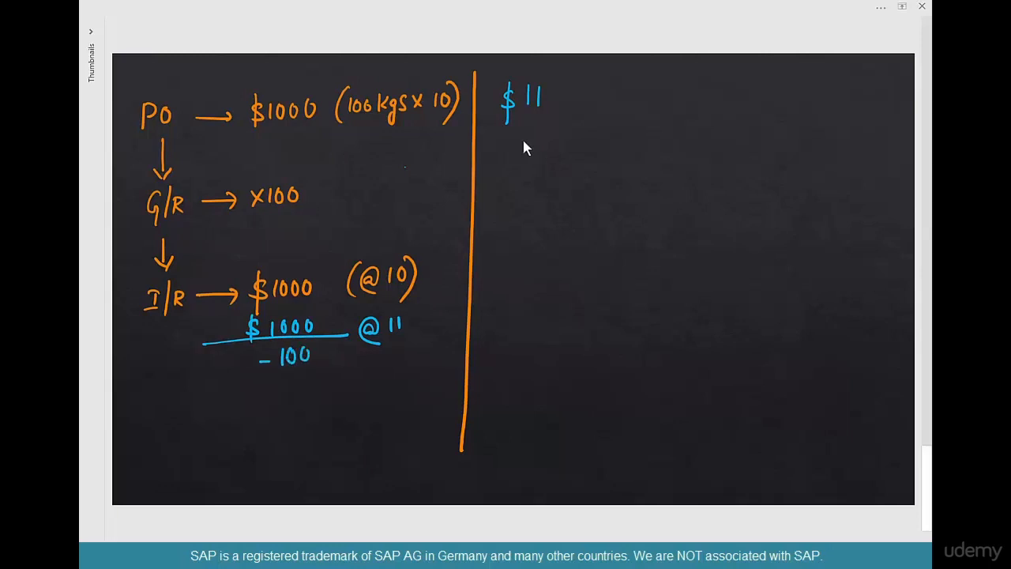
drag(213, 380, 363, 372)
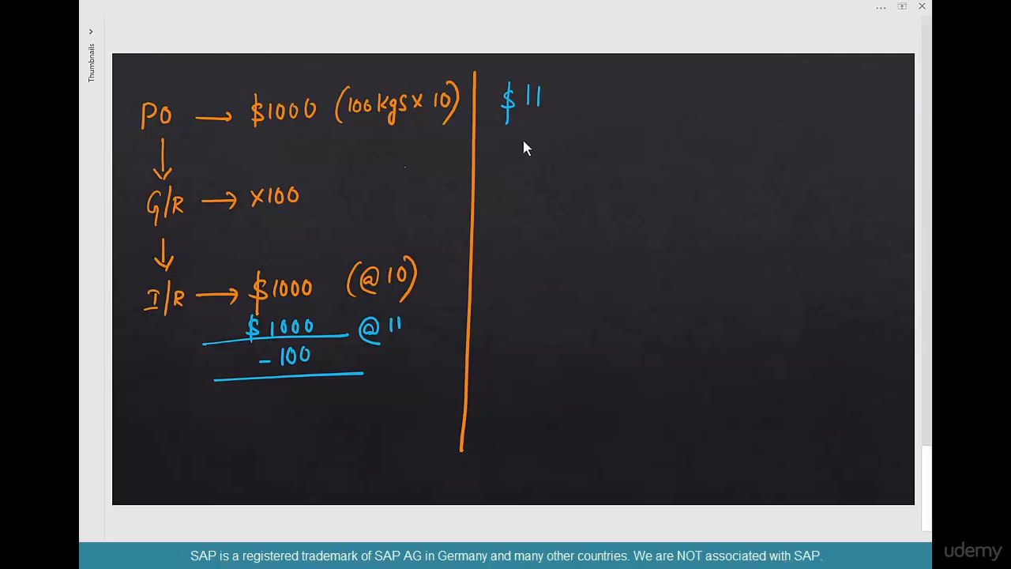
Draw a second divider and start a $9 column with $1000 under it.
drag(596, 64, 605, 436)
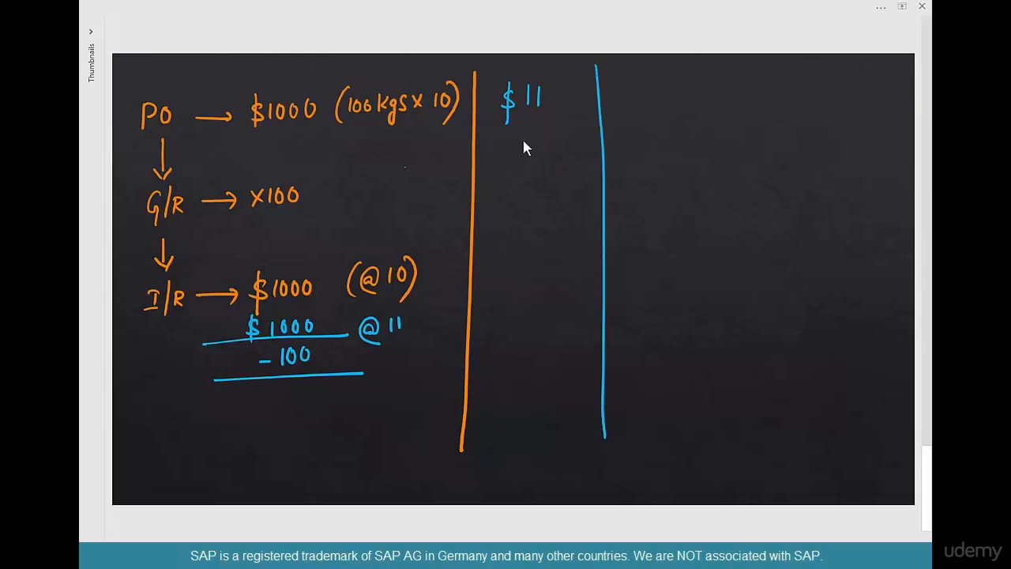
drag(641, 82, 630, 104)
mouse_move(637, 74)
mouse_down()
mouse_move(633, 116)
mouse_move(663, 84)
mouse_move(660, 108)
mouse_up()
mouse_move(636, 267)
mouse_down()
mouse_move(623, 284)
mouse_move(631, 294)
mouse_move(648, 280)
mouse_up()
mouse_move(656, 266)
mouse_down()
mouse_move(686, 281)
mouse_move(690, 266)
mouse_up()
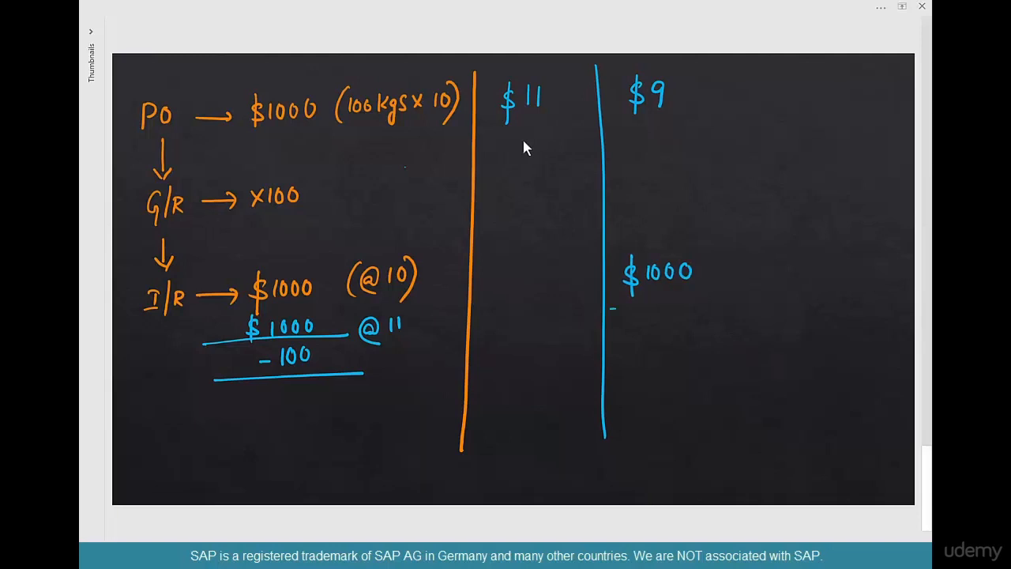
In the $9 column, write 900 and the $100 difference, labelled Overcharge and Credit.
mouse_move(664, 294)
mouse_down()
mouse_move(659, 309)
mouse_move(685, 296)
mouse_up()
drag(588, 330, 719, 321)
mouse_move(649, 336)
mouse_down()
mouse_move(639, 361)
mouse_move(680, 336)
mouse_up()
drag(575, 368, 707, 359)
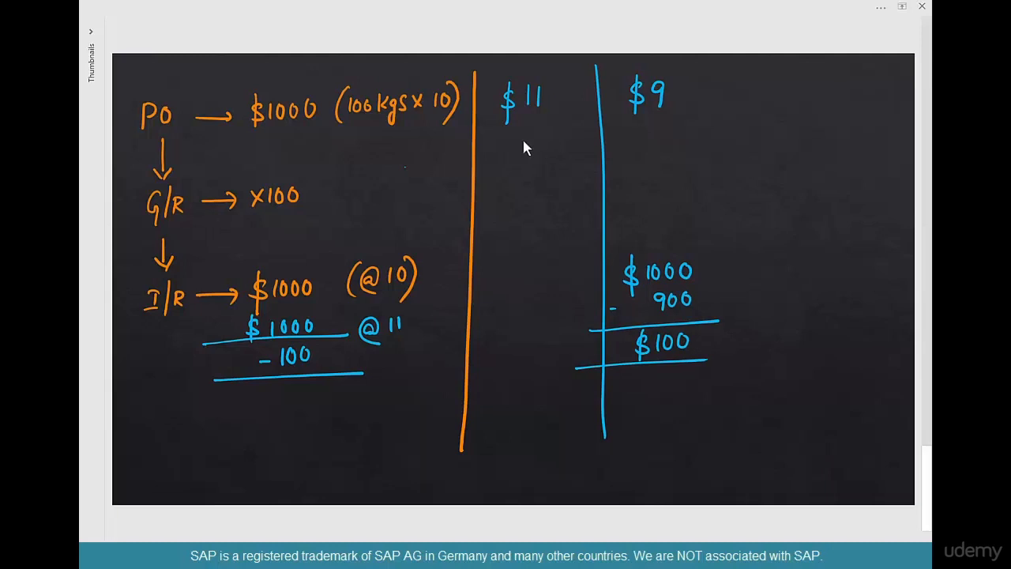
mouse_move(633, 398)
mouse_down()
mouse_move(673, 416)
mouse_move(719, 411)
mouse_up()
mouse_move(720, 403)
mouse_down()
mouse_move(731, 404)
mouse_move(726, 435)
mouse_move(746, 410)
mouse_up()
drag(597, 434, 755, 429)
drag(718, 335, 745, 335)
mouse_move(725, 327)
mouse_down()
mouse_move(724, 341)
mouse_move(764, 323)
mouse_move(771, 339)
mouse_move(807, 337)
mouse_move(819, 315)
mouse_up()
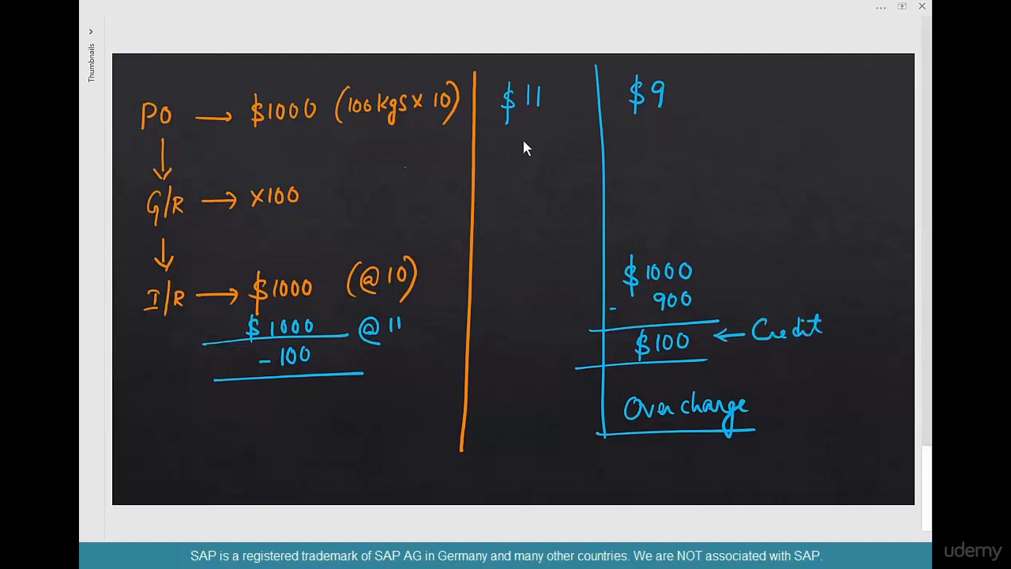
Label the $11 column Undercharge with - $100 between two lines, and tick the PO step.
mouse_move(471, 409)
mouse_down()
mouse_move(502, 430)
mouse_move(514, 409)
mouse_move(552, 428)
mouse_move(584, 426)
mouse_move(584, 439)
mouse_up()
drag(450, 333, 596, 322)
drag(450, 384, 597, 375)
mouse_move(479, 357)
mouse_down()
mouse_move(507, 365)
mouse_move(508, 375)
mouse_move(525, 366)
mouse_up()
drag(535, 347, 550, 347)
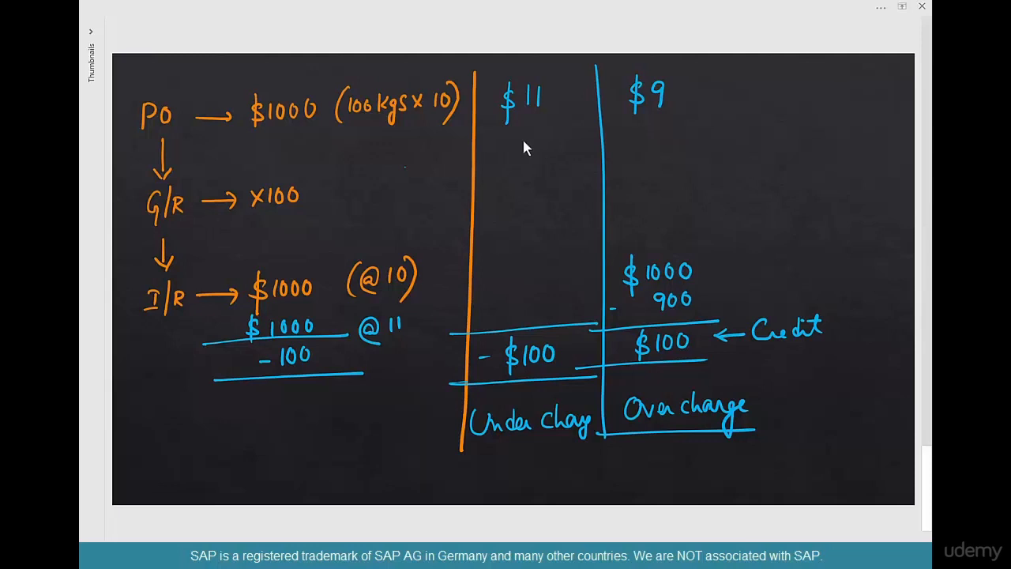
drag(146, 78, 170, 68)
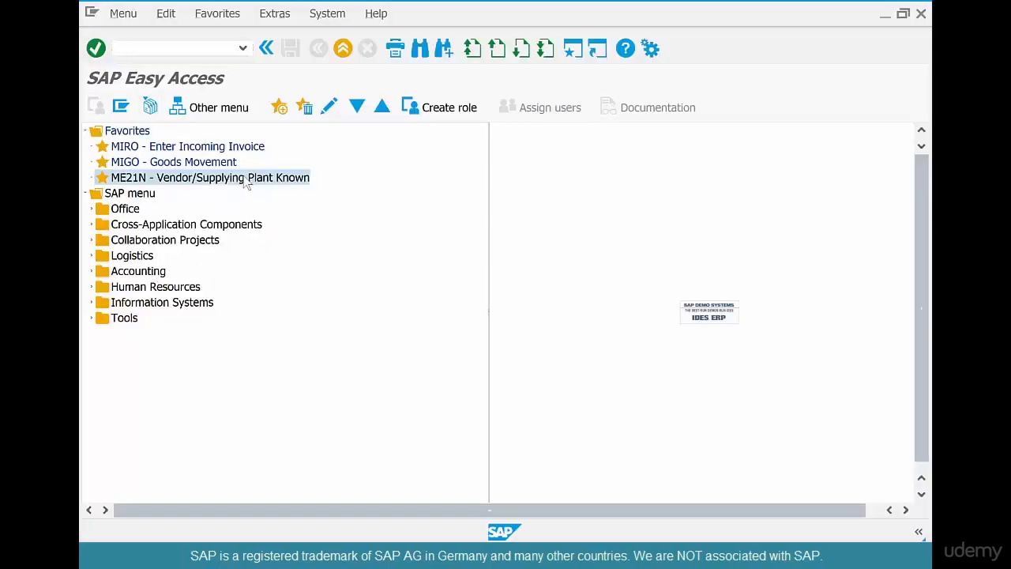
Start an ME21N purchase order for vendor 4001 with 100 of the coffee beans material.
double_click(209, 178)
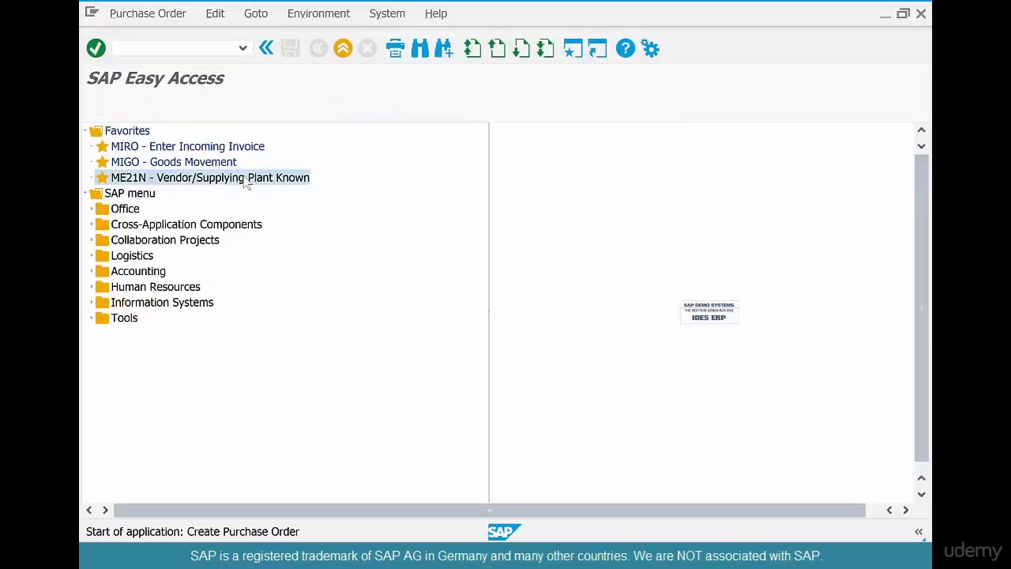
click(516, 141)
text(4001)
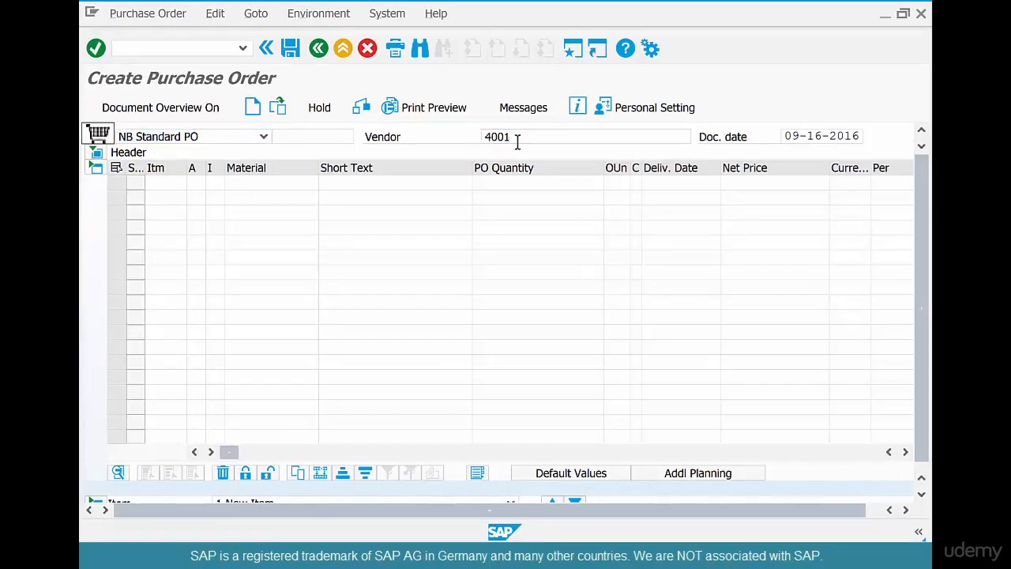
key(Return)
click(262, 182)
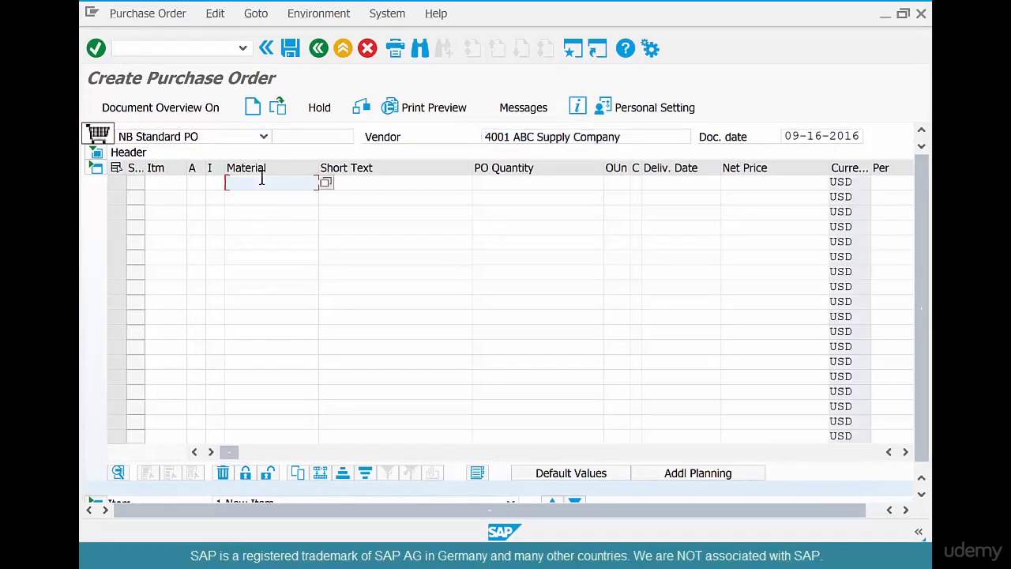
click(261, 181)
key(Down)
key(Down)
key(Return)
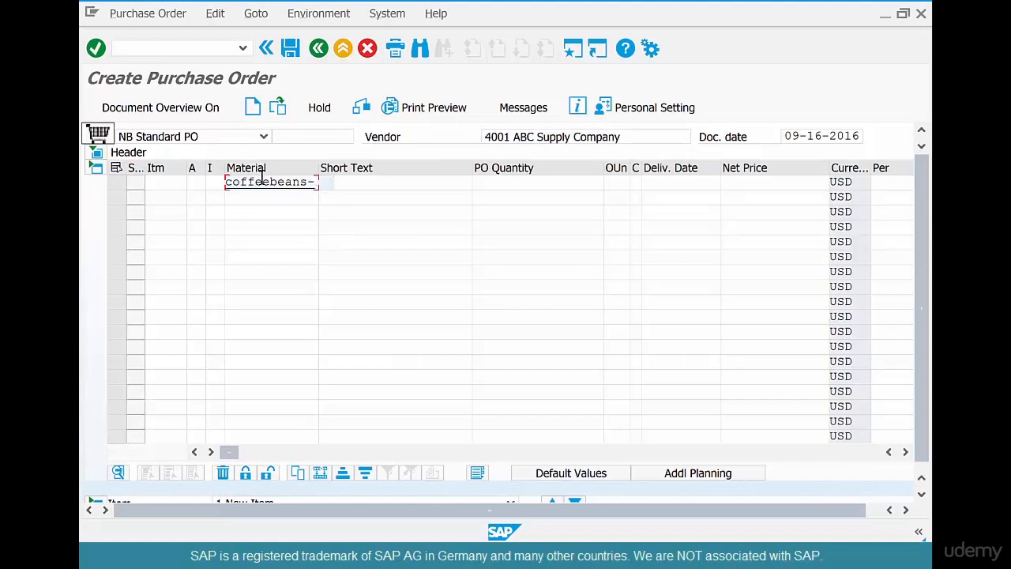
key(Tab)
key(Tab)
text(100)
key(Return)
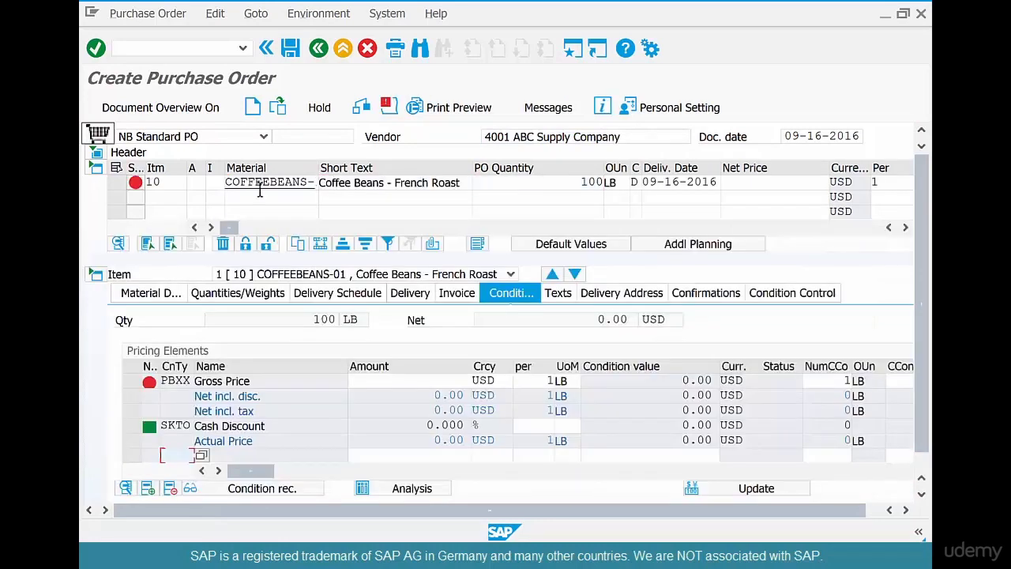
Set the gross price to 10, save the PO, and select its new number.
click(428, 379)
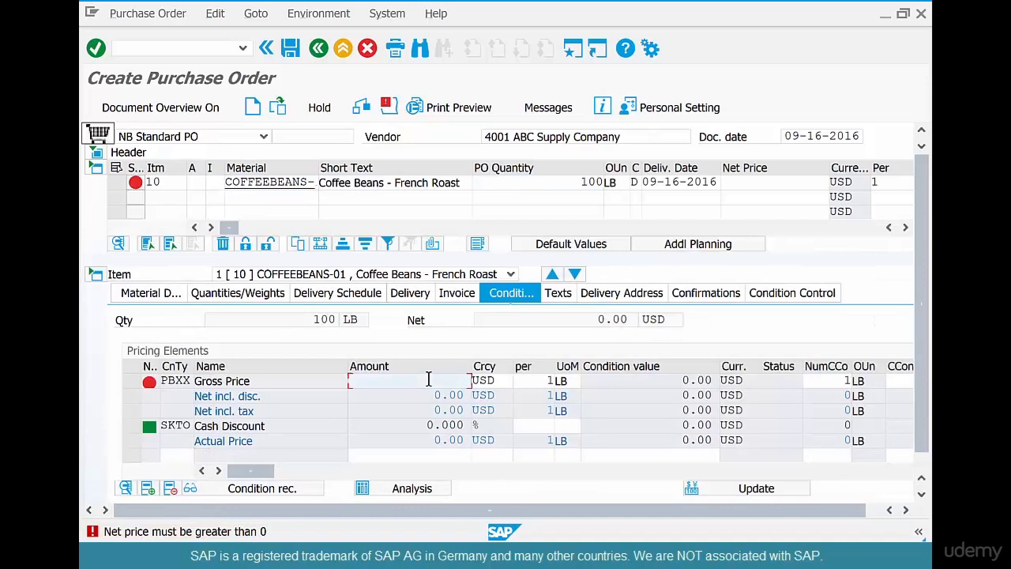
text(10)
key(Return)
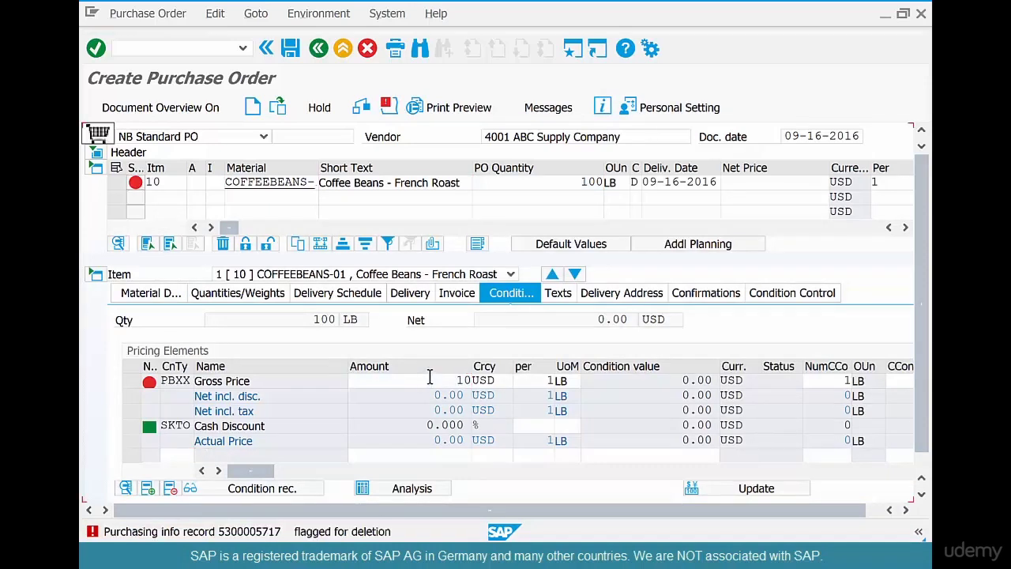
click(290, 48)
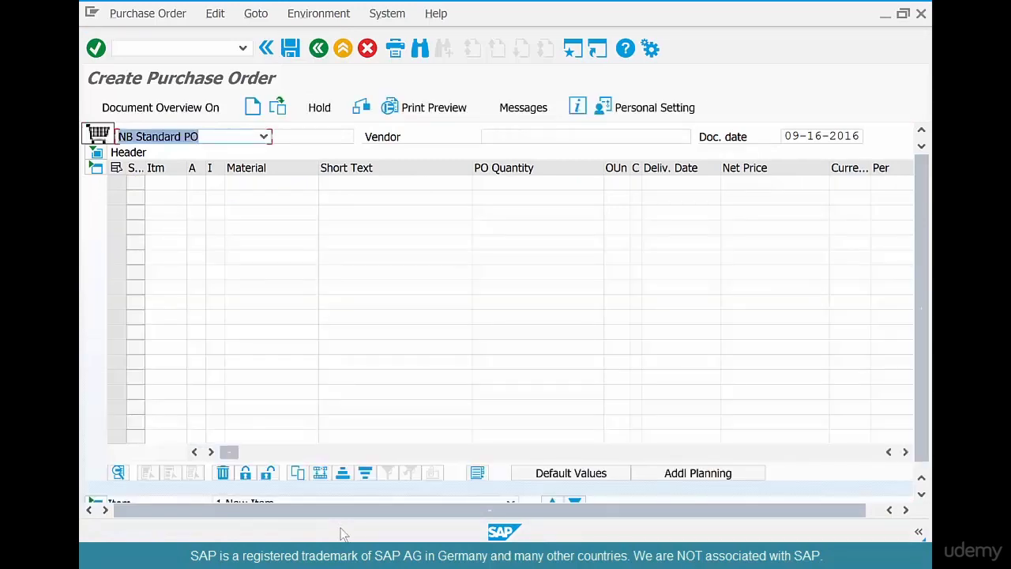
key(F1)
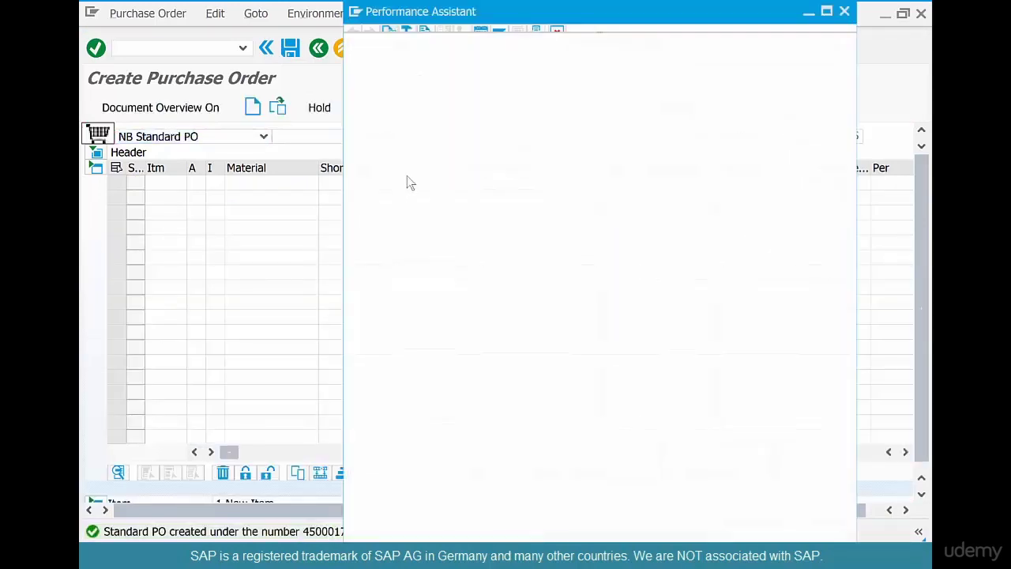
double_click(570, 45)
key(ctrl+c)
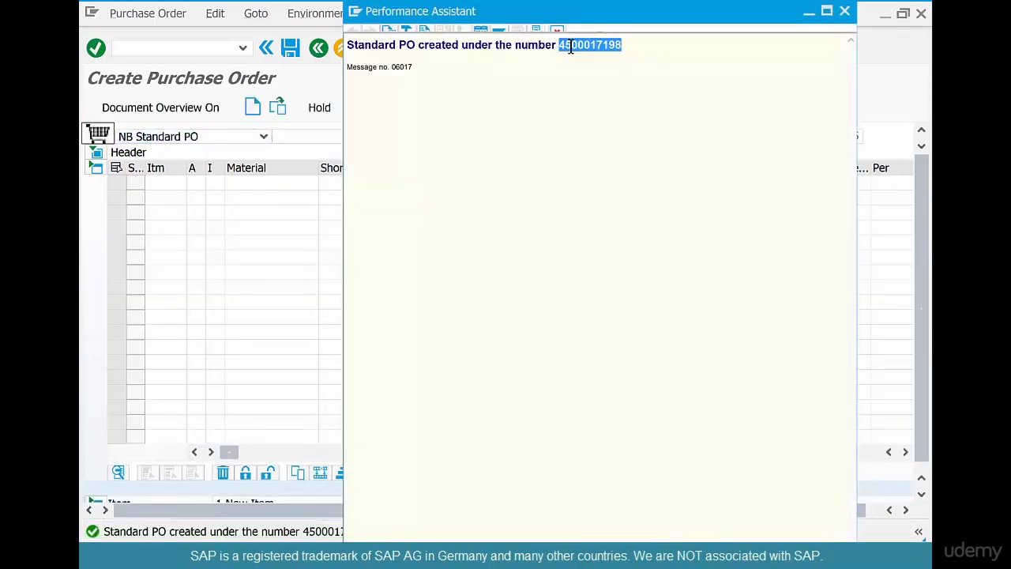
key(Escape)
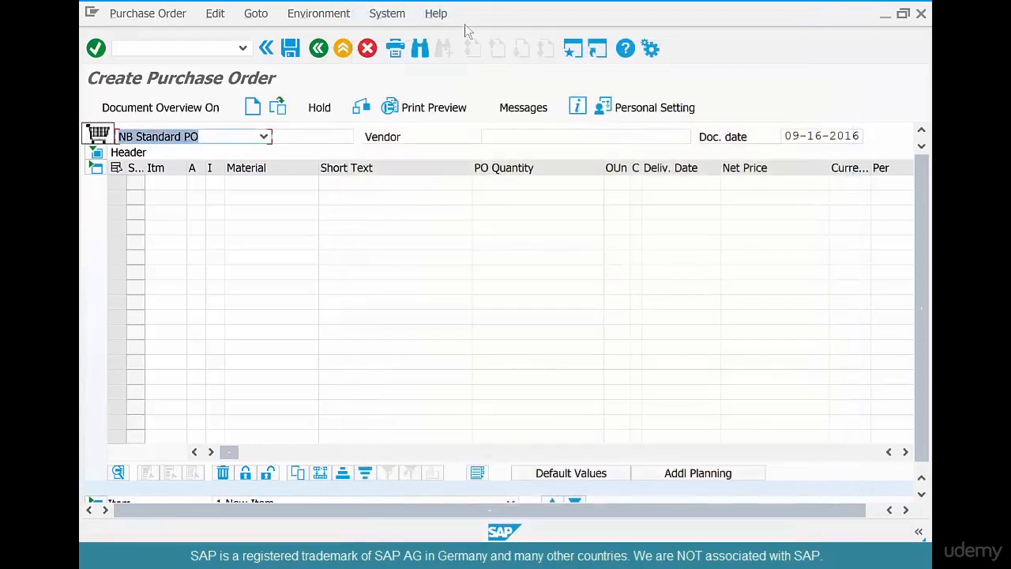
click(318, 48)
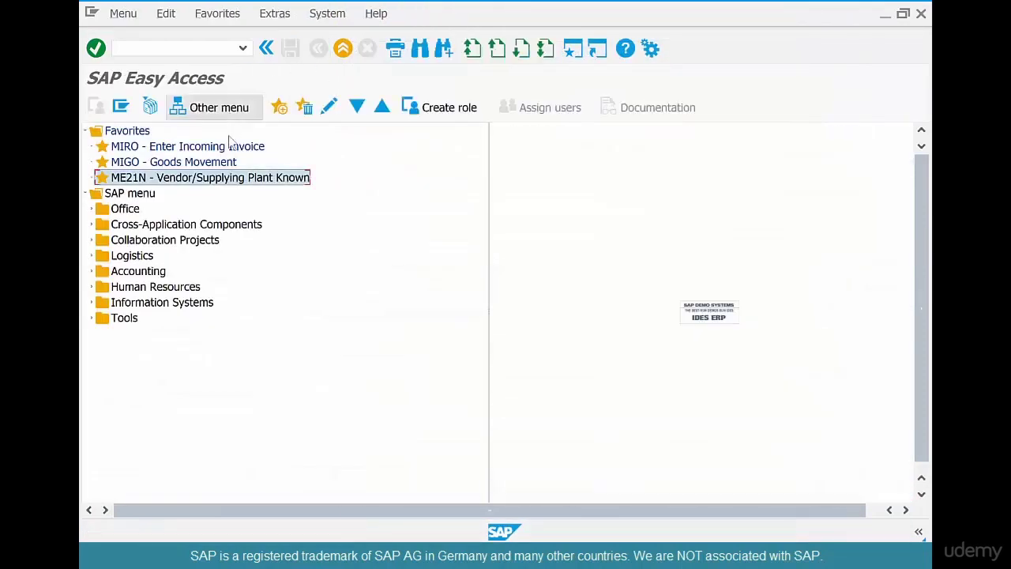
Post the MIGO goods receipt for the pasted PO into storage location COFF, item marked OK.
double_click(220, 163)
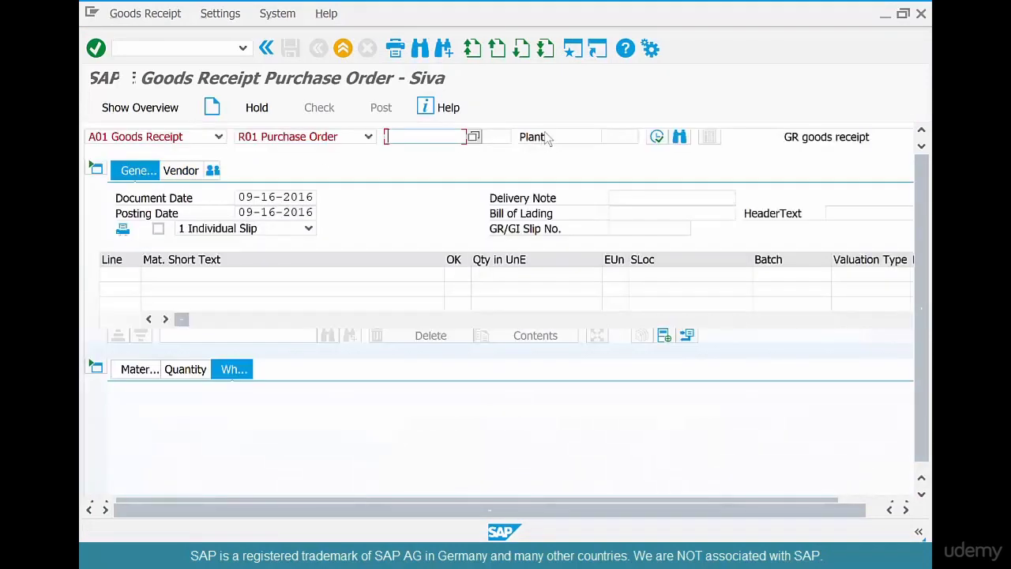
key(ctrl+v)
key(Return)
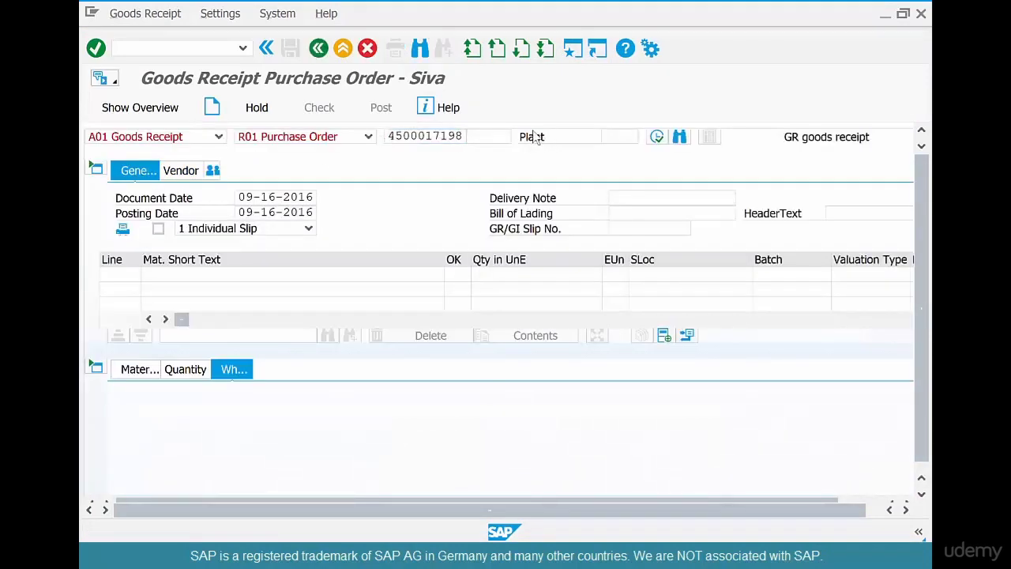
scroll(270, 426, down, 2)
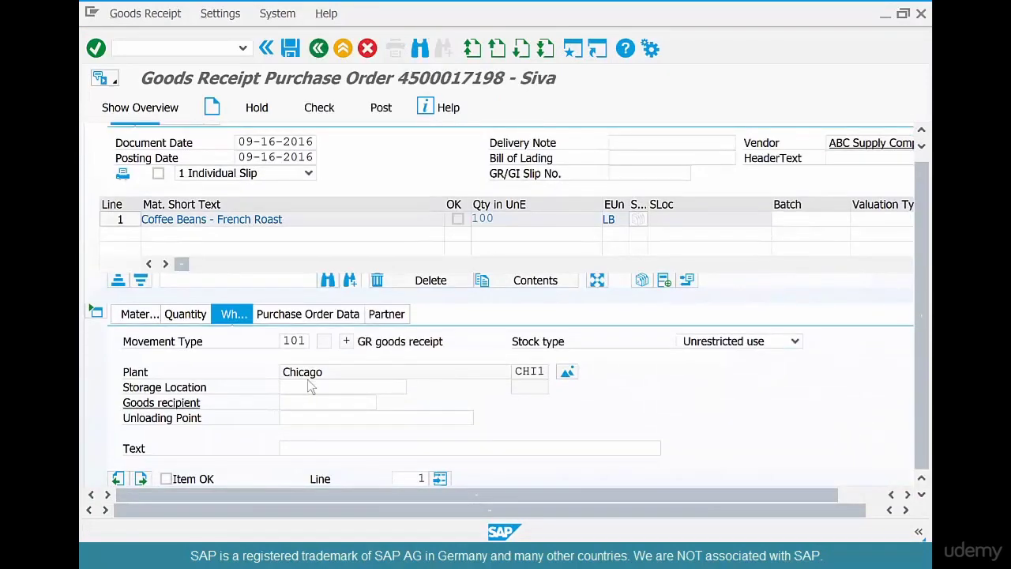
click(309, 388)
text(coff)
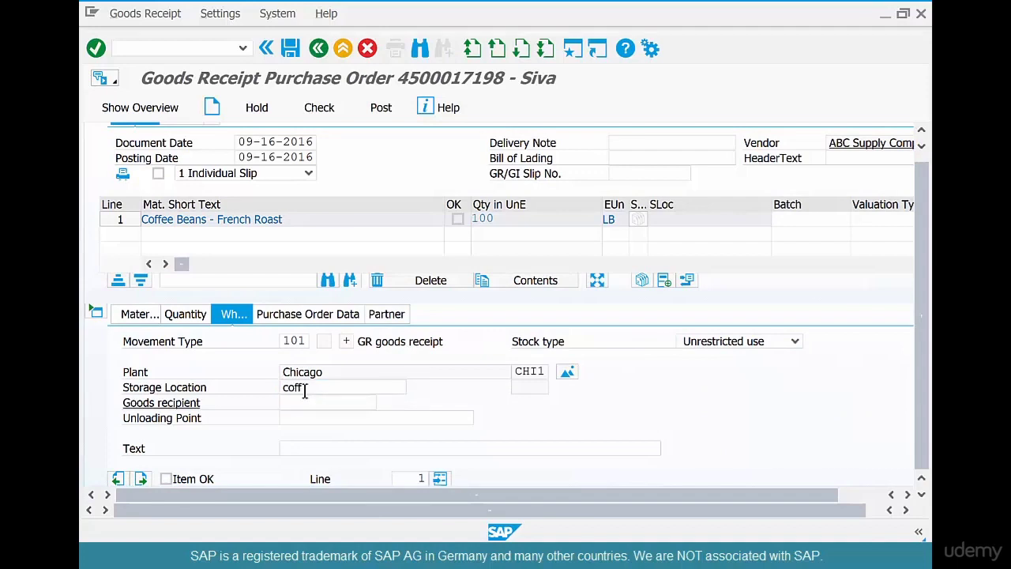
key(Return)
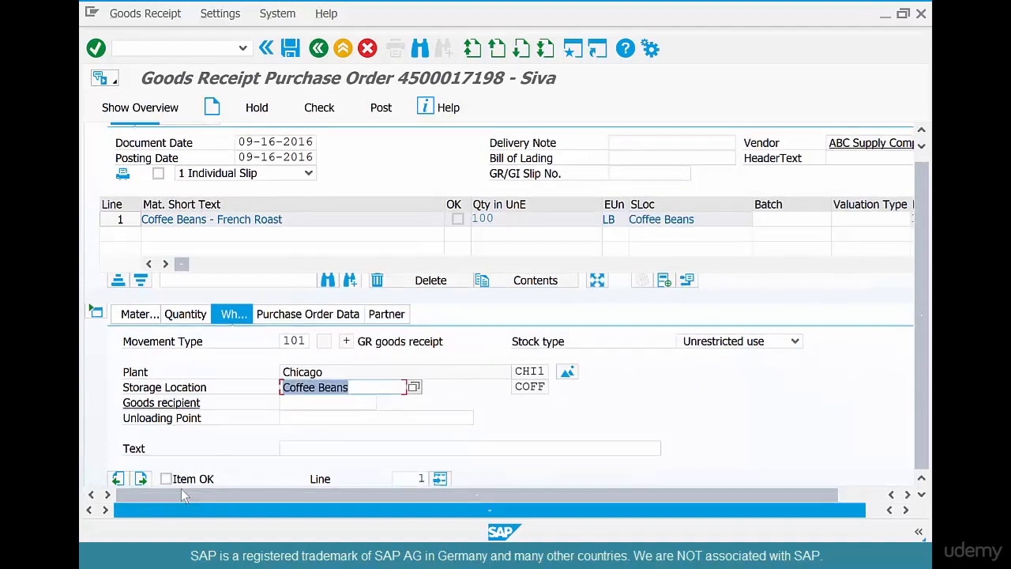
click(186, 314)
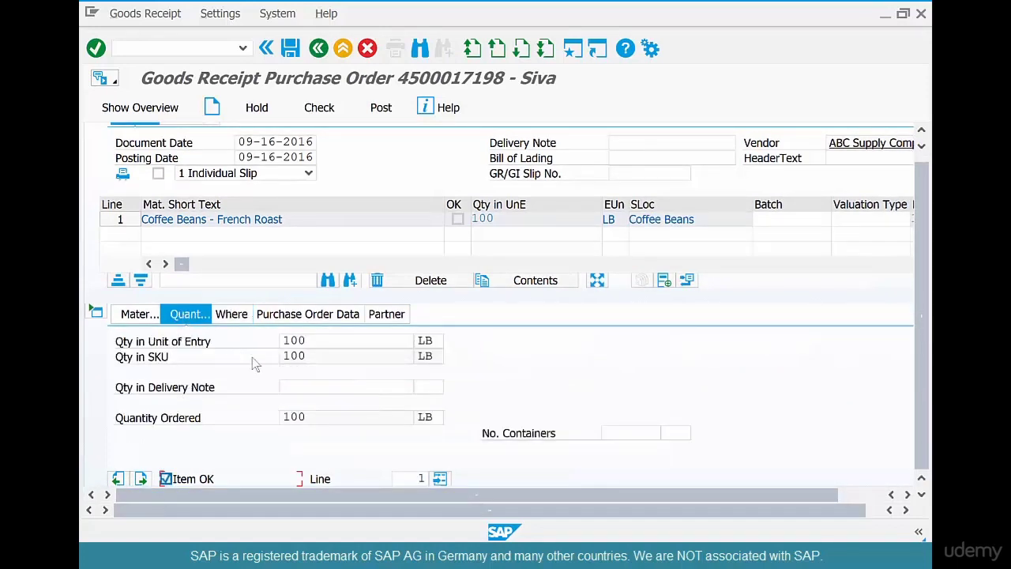
click(291, 46)
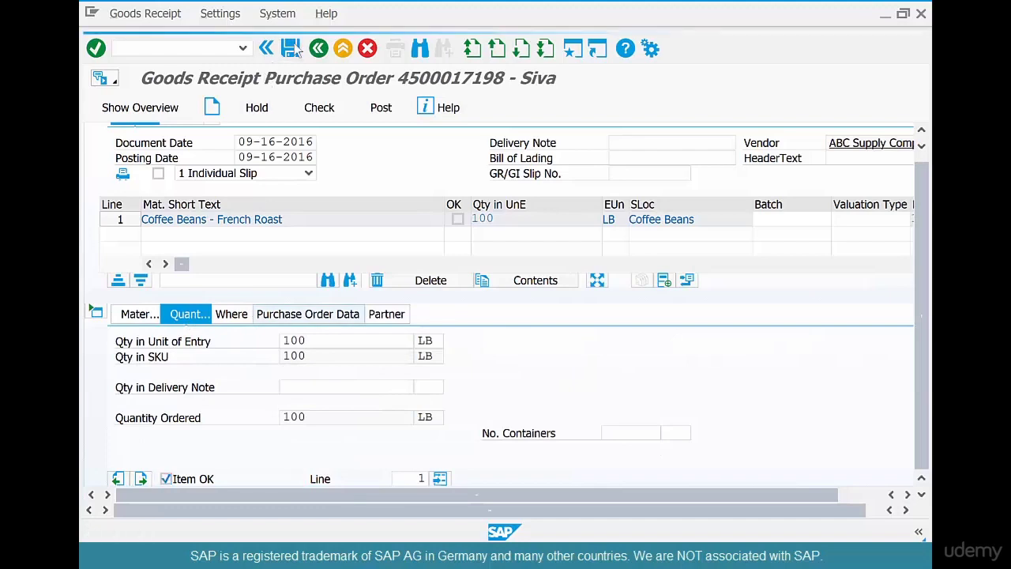
click(317, 54)
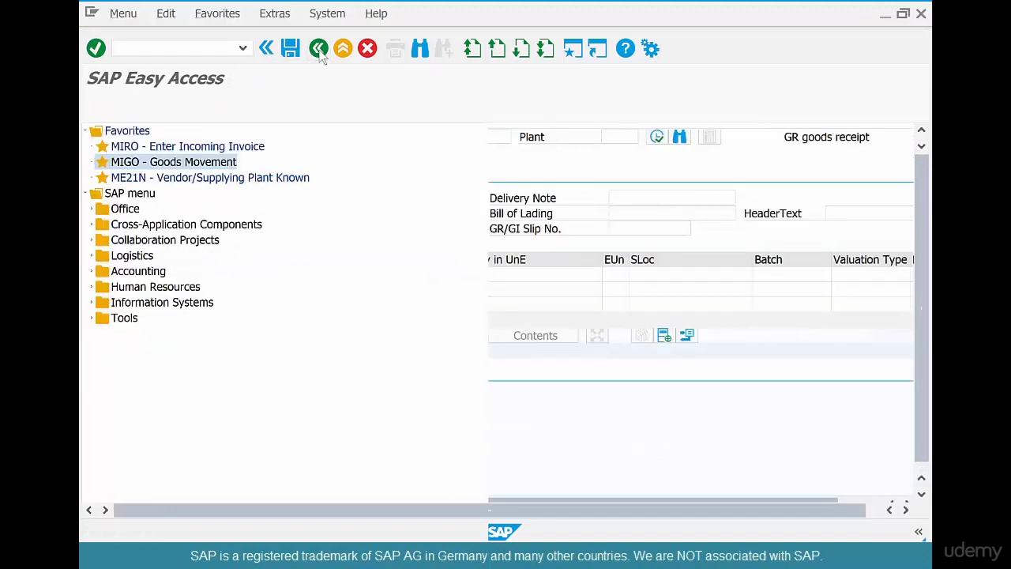
Start a MIRO invoice dated 09-16-2016 referencing the pasted purchase order.
double_click(261, 146)
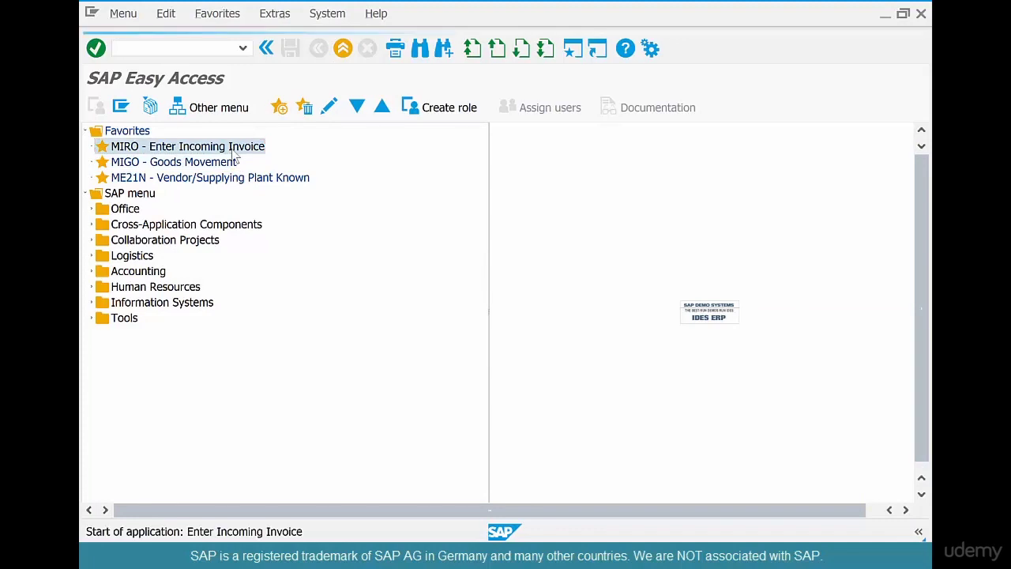
click(282, 197)
click(282, 210)
click(371, 366)
key(ctrl+v)
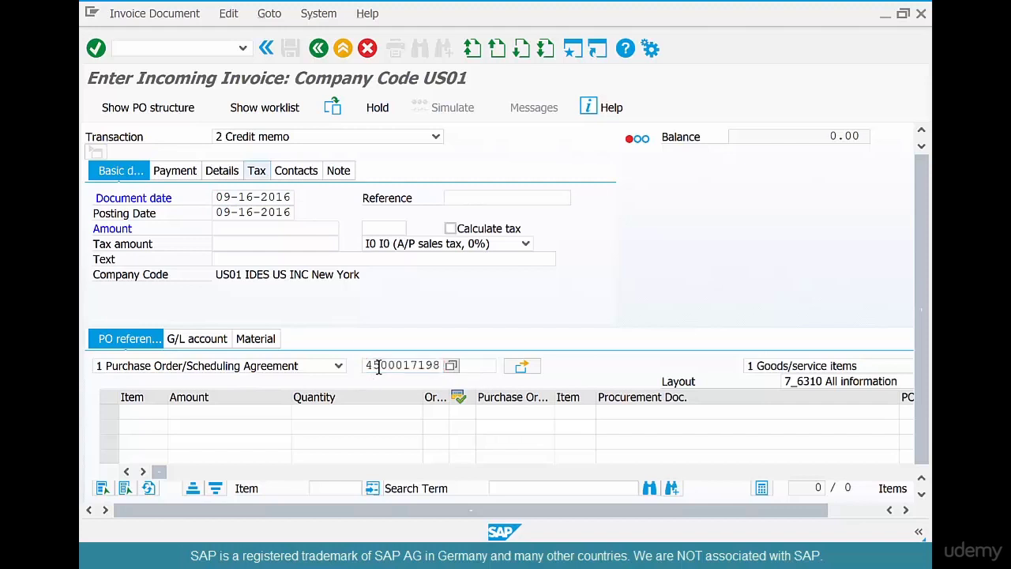
key(Return)
Make it a regular Invoice with header amount 1000, then return to the whiteboard.
click(298, 137)
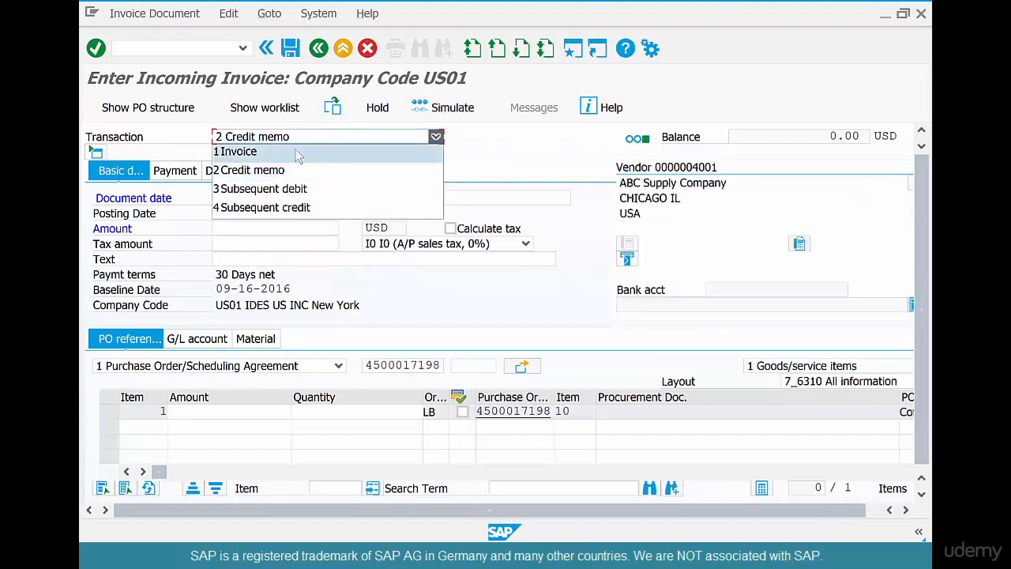
click(298, 152)
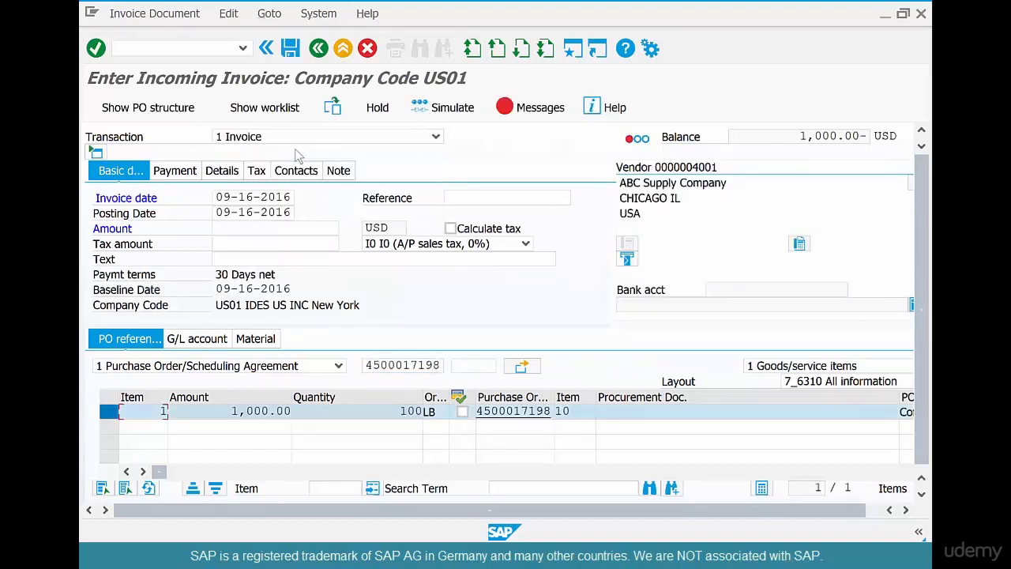
click(291, 228)
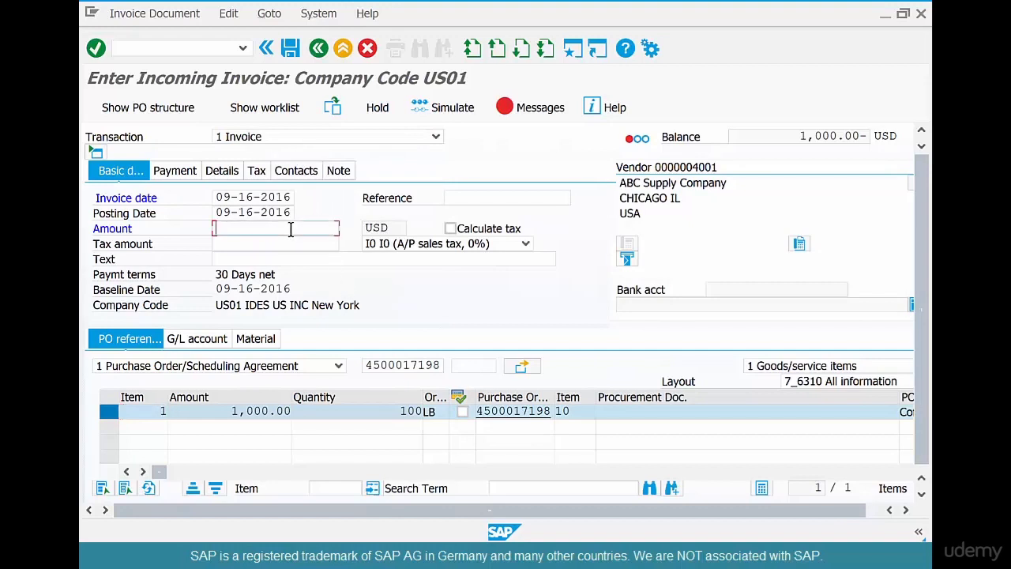
text(1000)
key(Return)
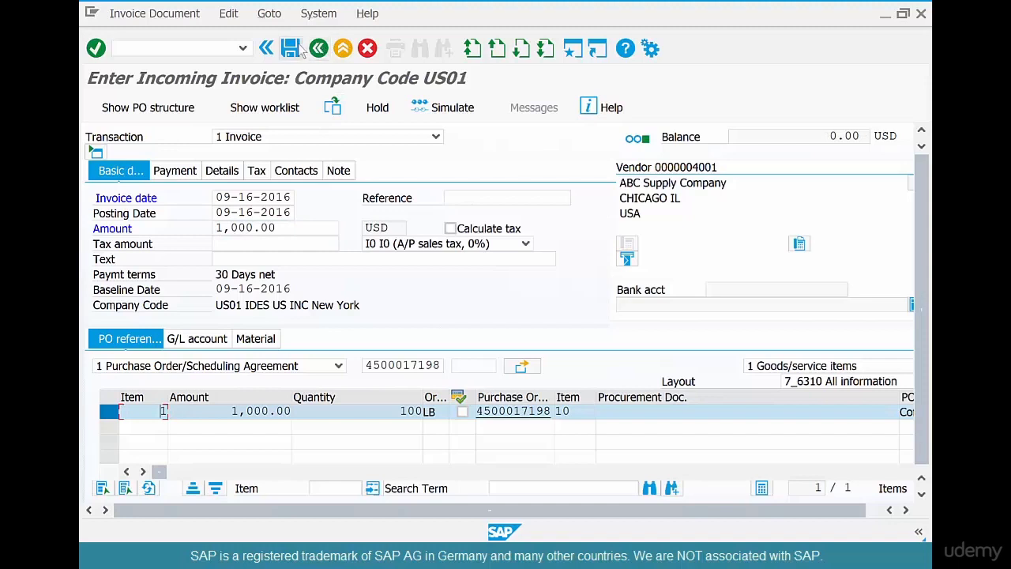
key(alt+Tab)
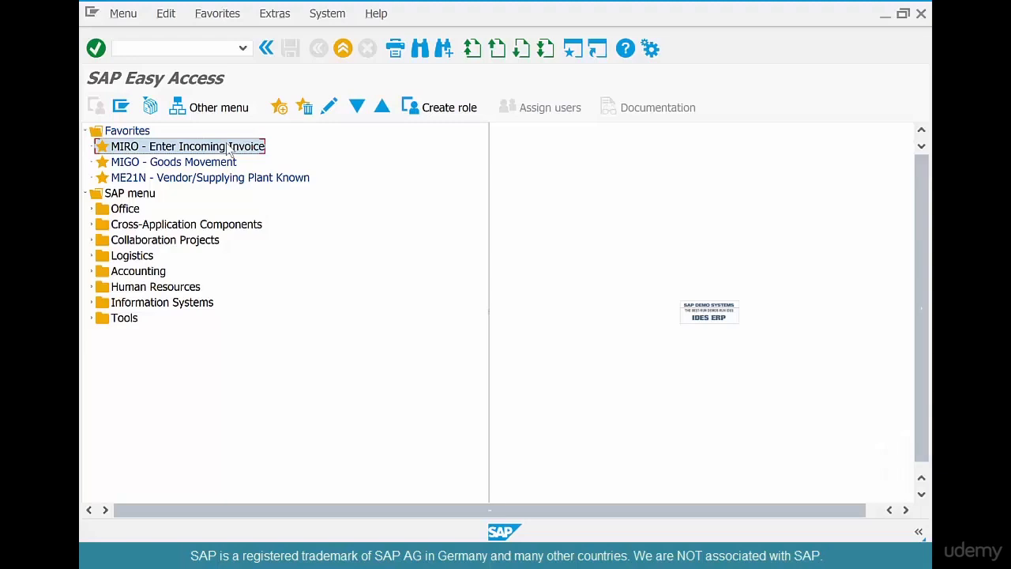
double_click(229, 146)
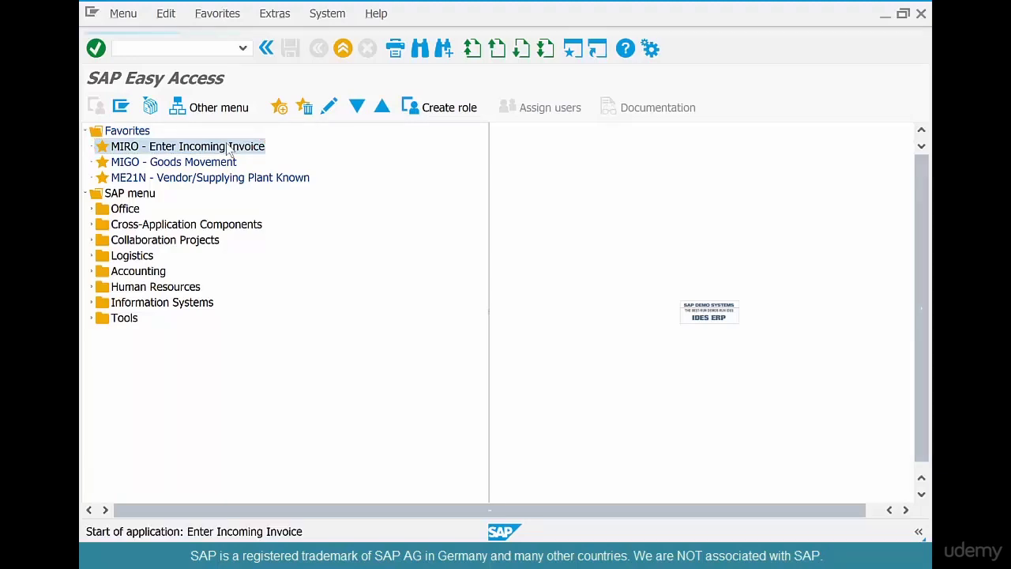
click(272, 139)
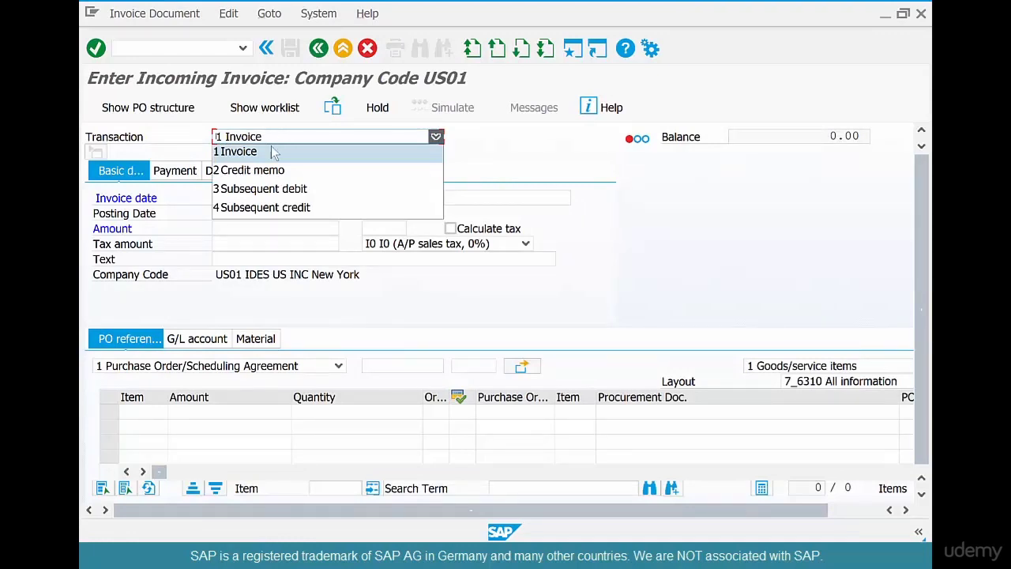
click(332, 191)
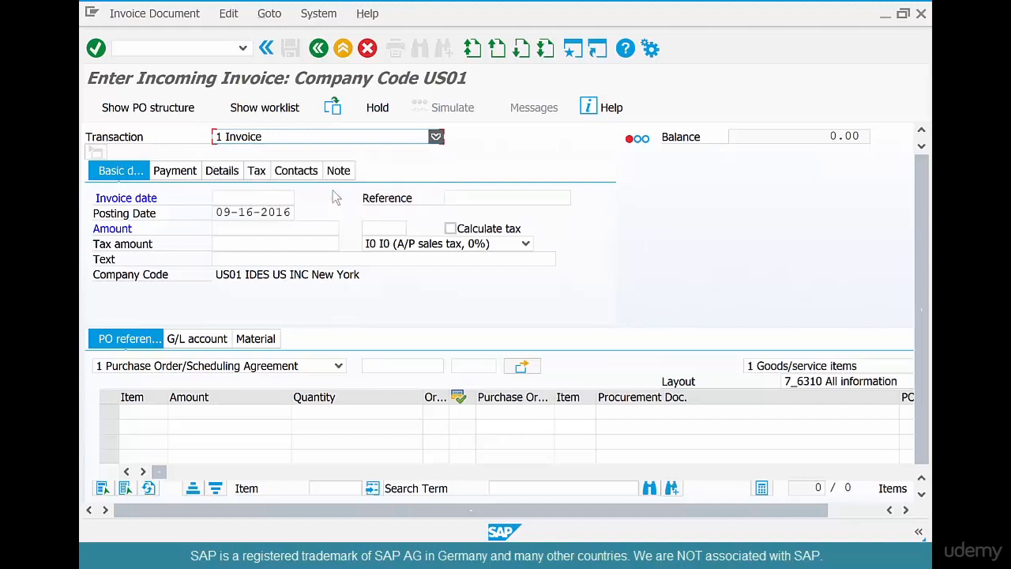
key(Down)
key(Return)
key(Return)
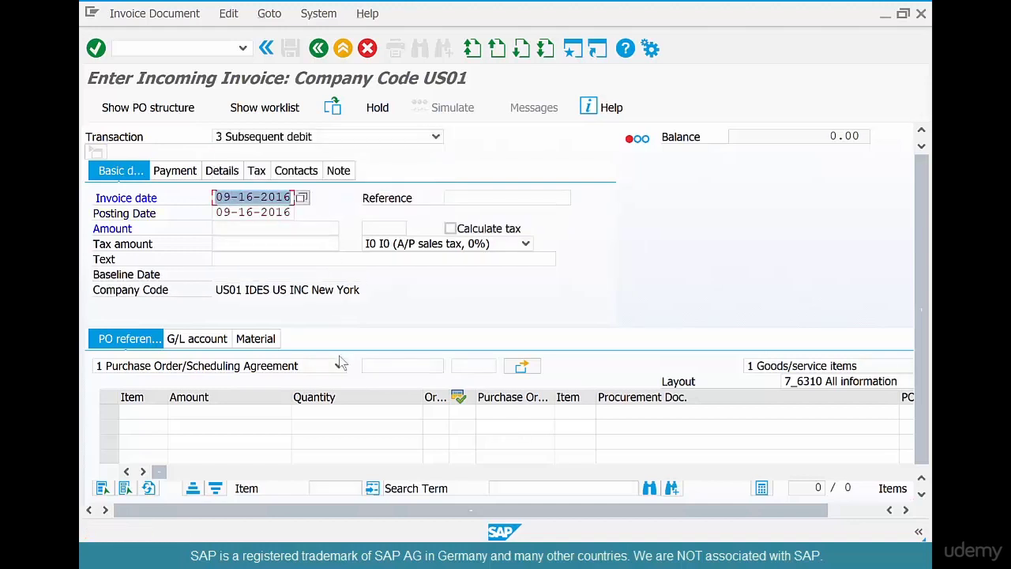
click(392, 365)
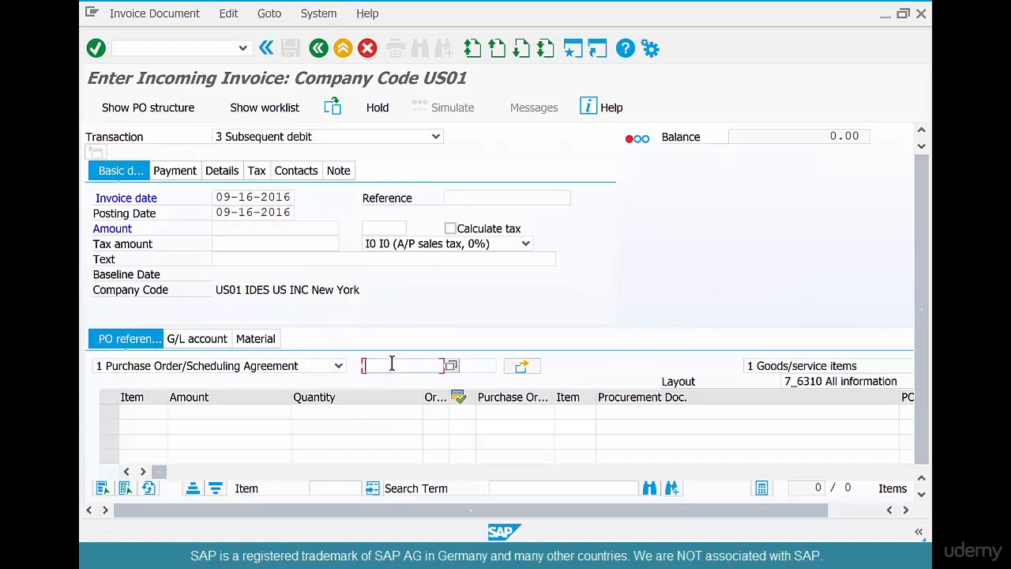
text(4500017198)
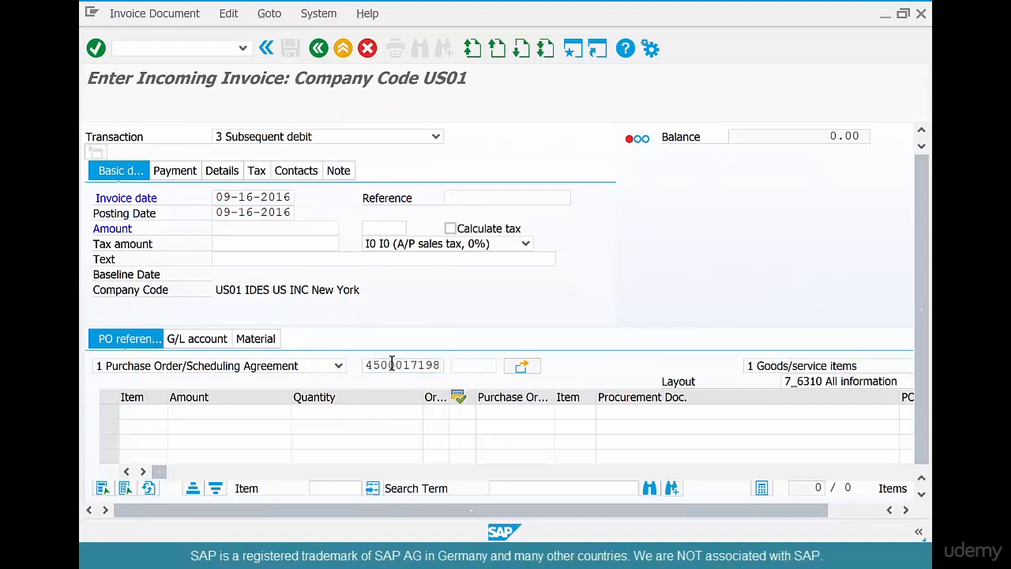
key(Return)
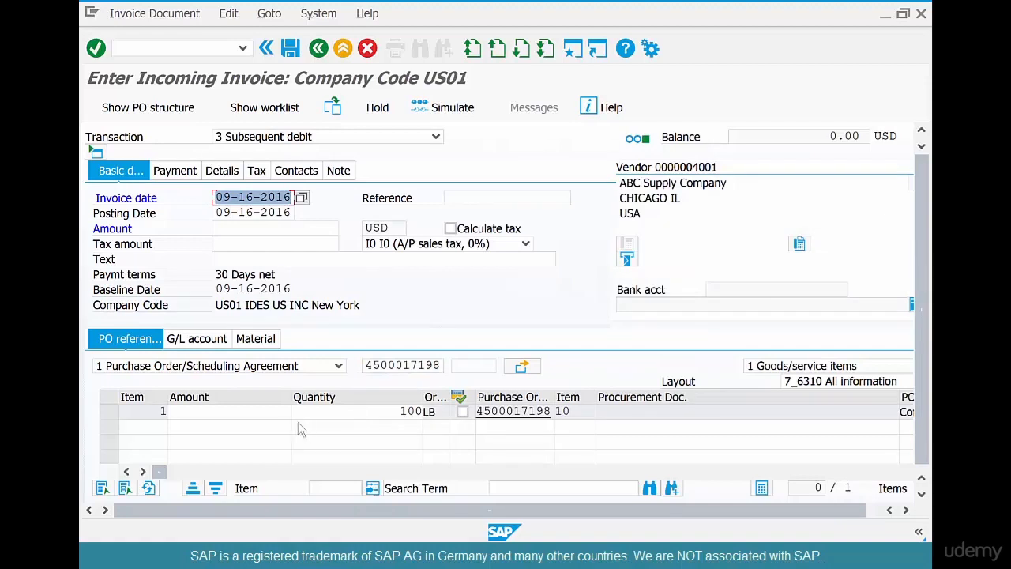
Enter 100 as the item and header amount, highlight the 100 quantity and amount, and post.
click(258, 412)
text(1)
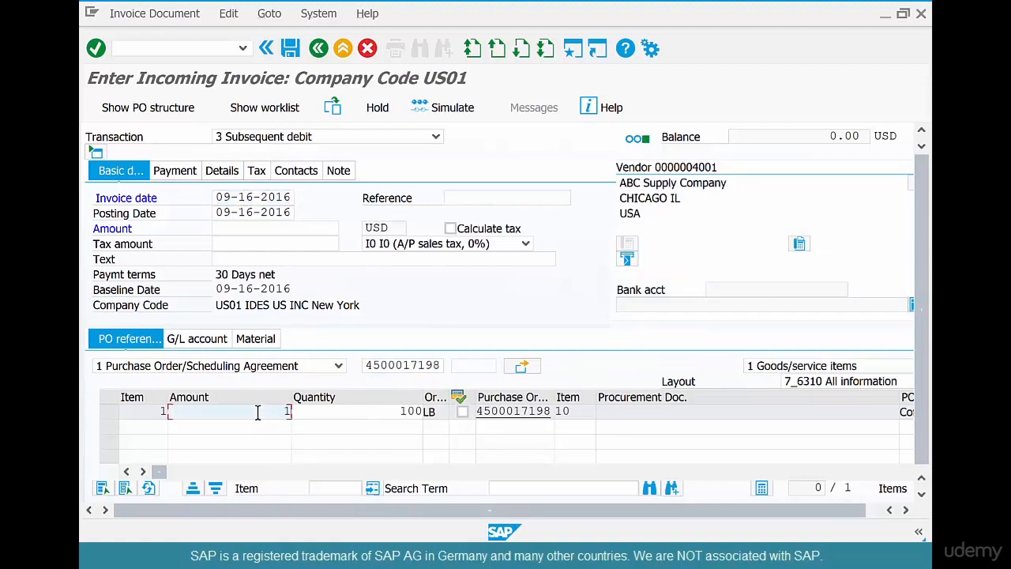
text(00)
key(Return)
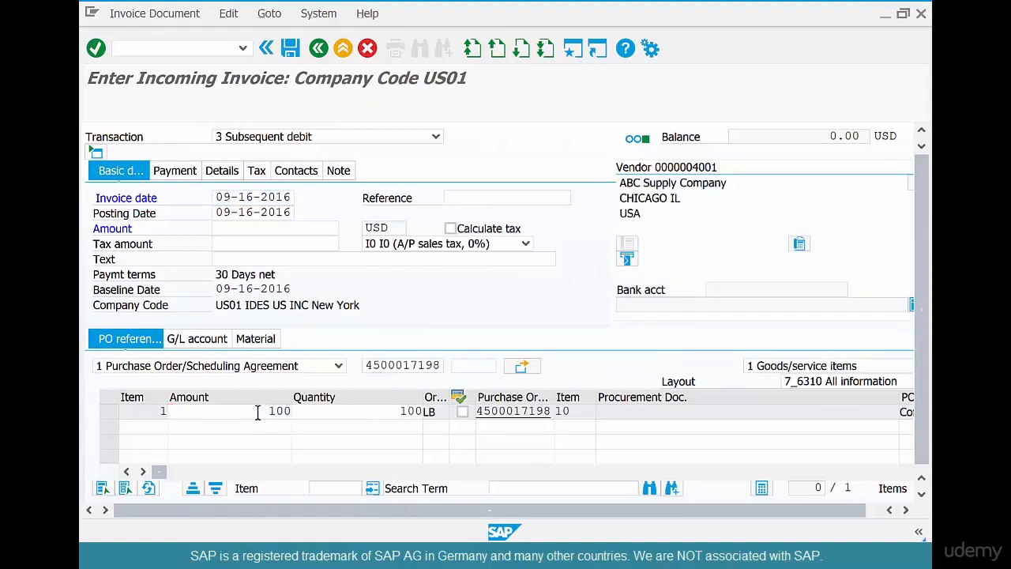
click(242, 227)
text(100)
key(Return)
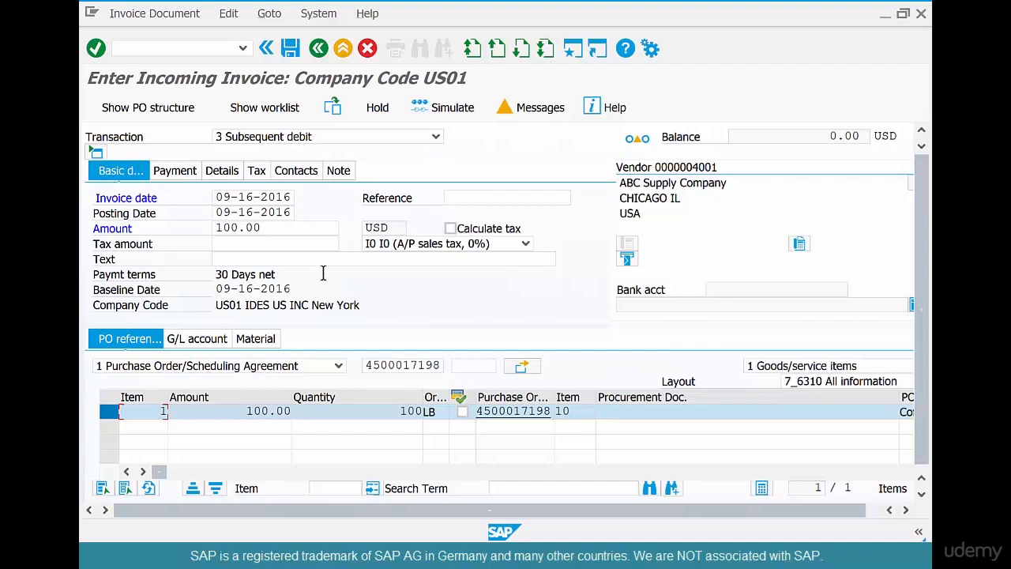
drag(385, 409, 425, 408)
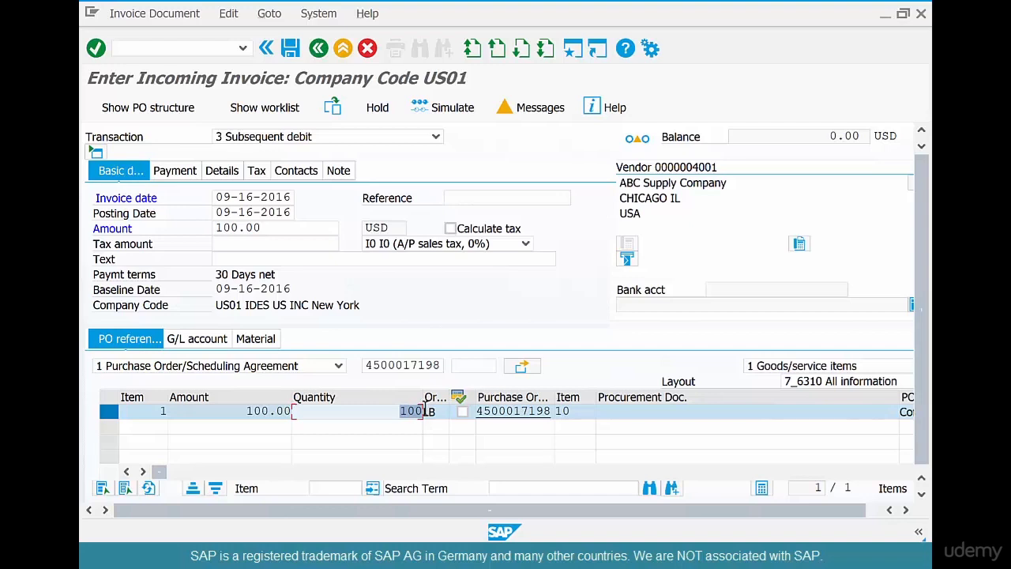
click(398, 411)
drag(398, 412, 427, 409)
drag(238, 407, 294, 397)
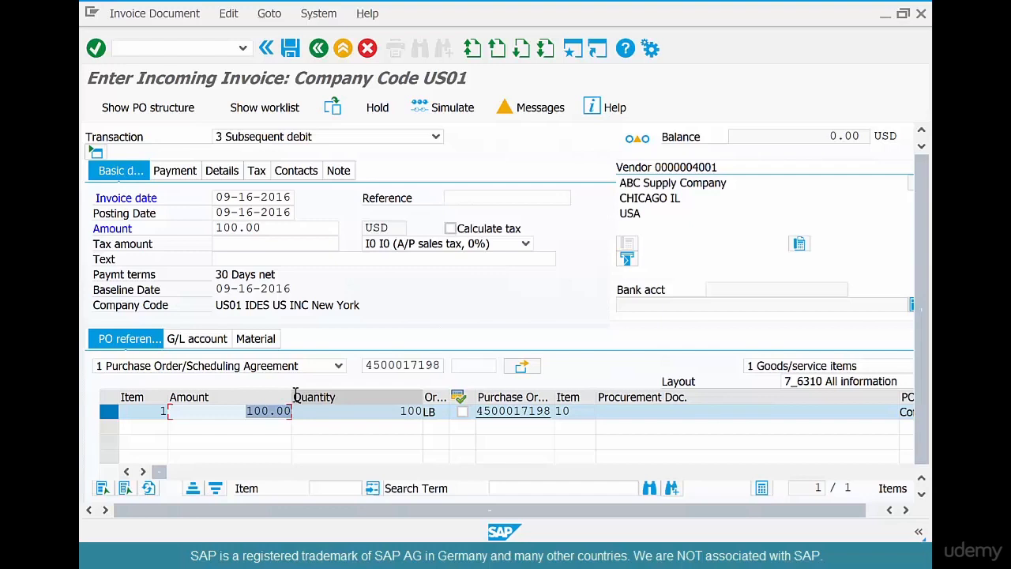
click(290, 48)
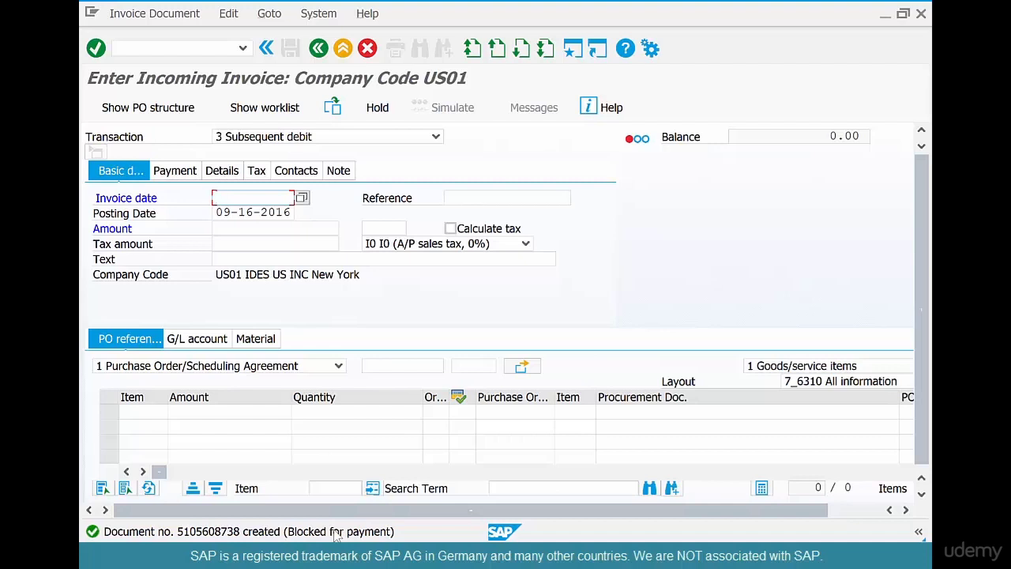
Navigate via Logistics > Materials Management > Logistics Invoice Verification > Further Processing to Release Blocked Invoices.
click(319, 49)
click(318, 49)
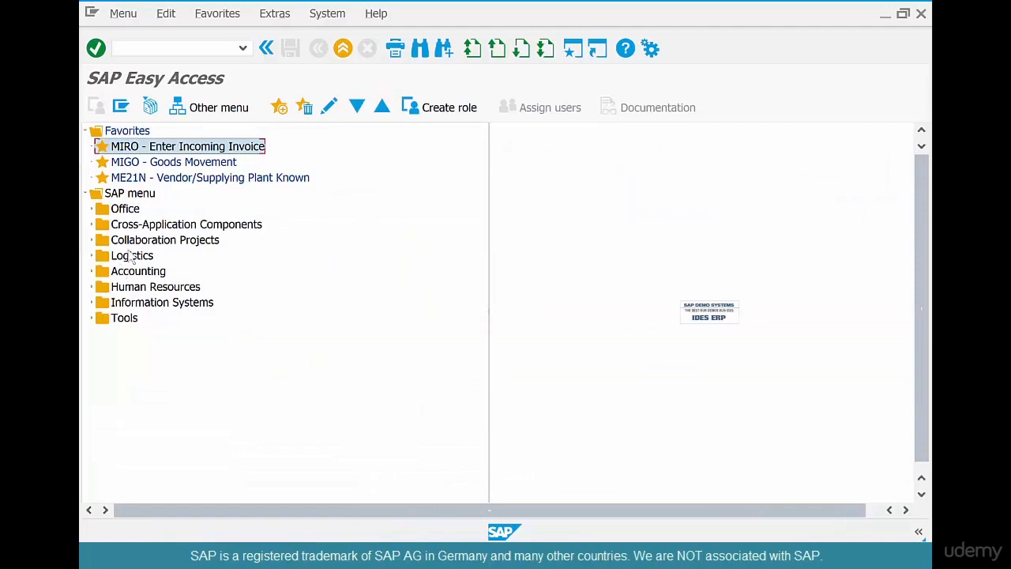
double_click(132, 257)
double_click(136, 271)
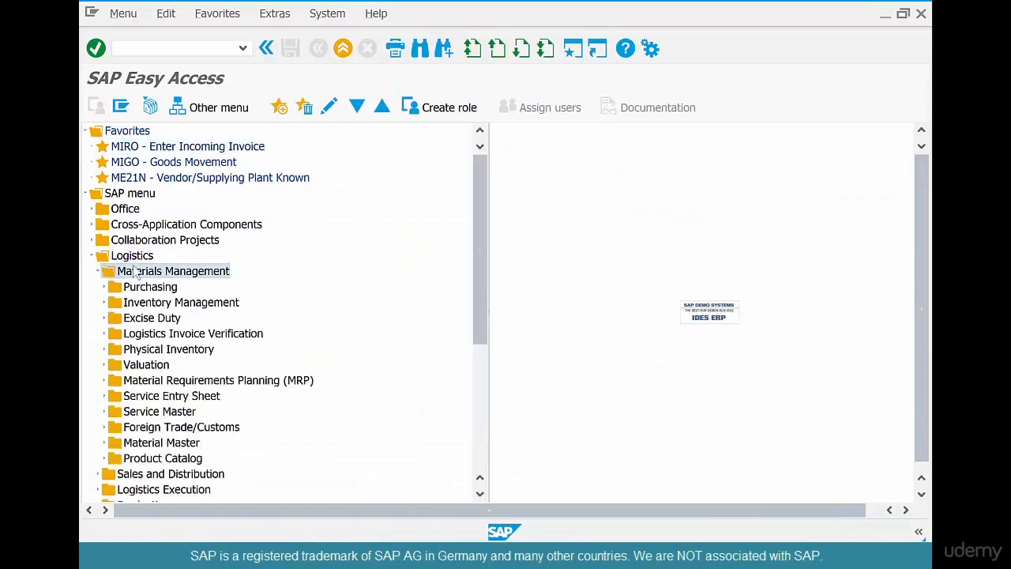
double_click(244, 333)
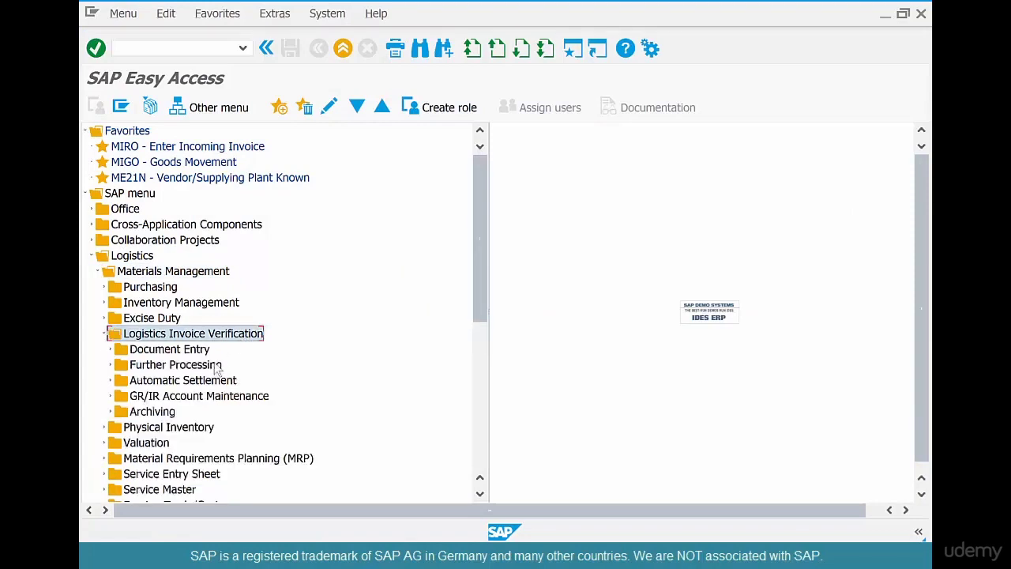
double_click(218, 365)
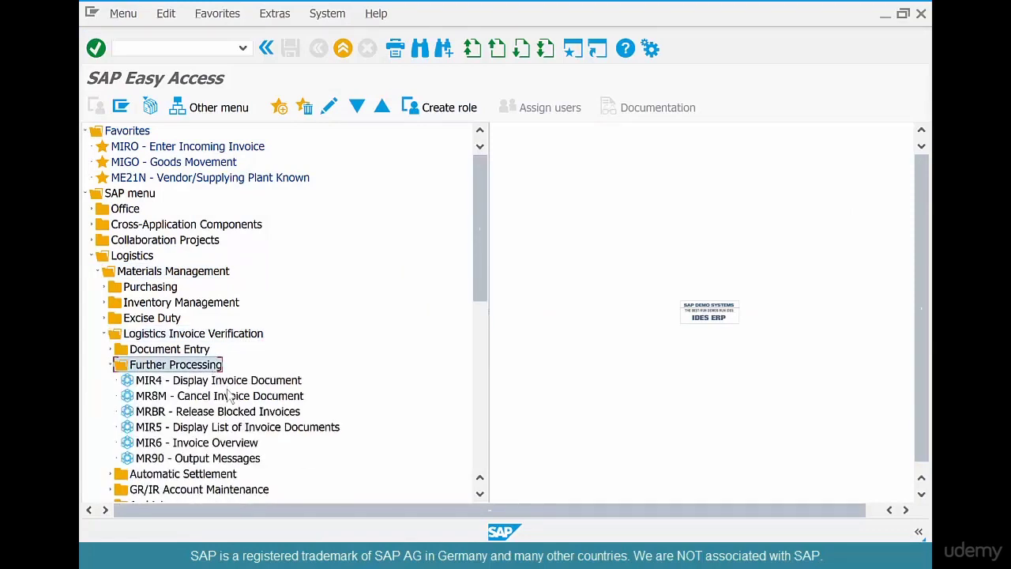
double_click(237, 416)
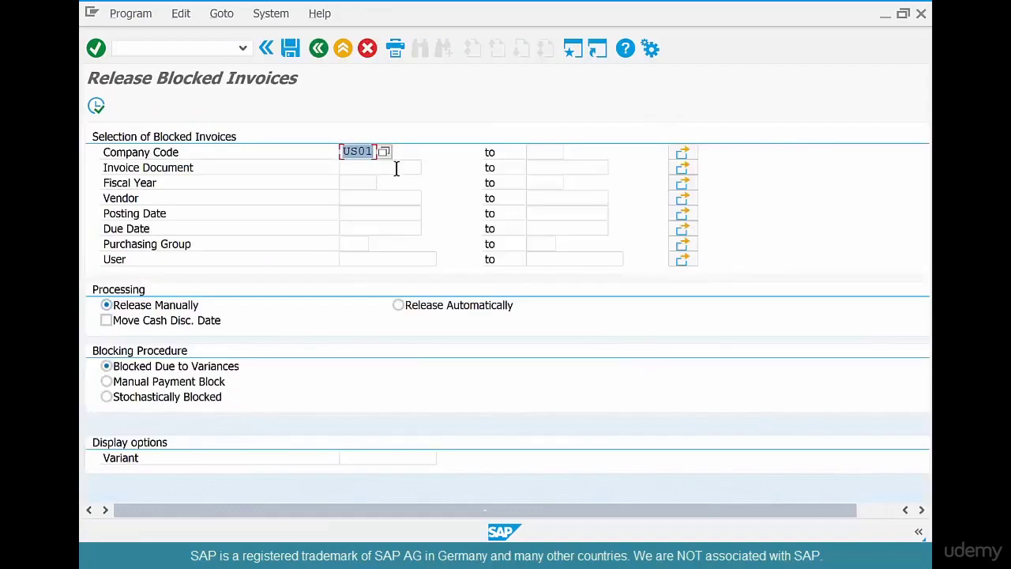
Find the pasted blocked invoice number, release it, save, and return to Easy Access.
click(397, 169)
key(ctrl+v)
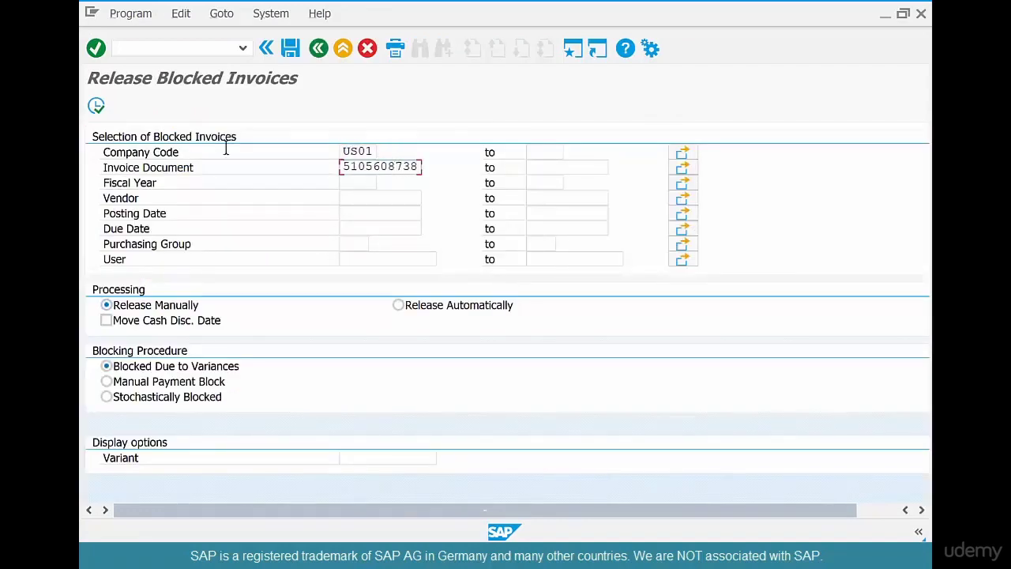
click(96, 108)
click(85, 149)
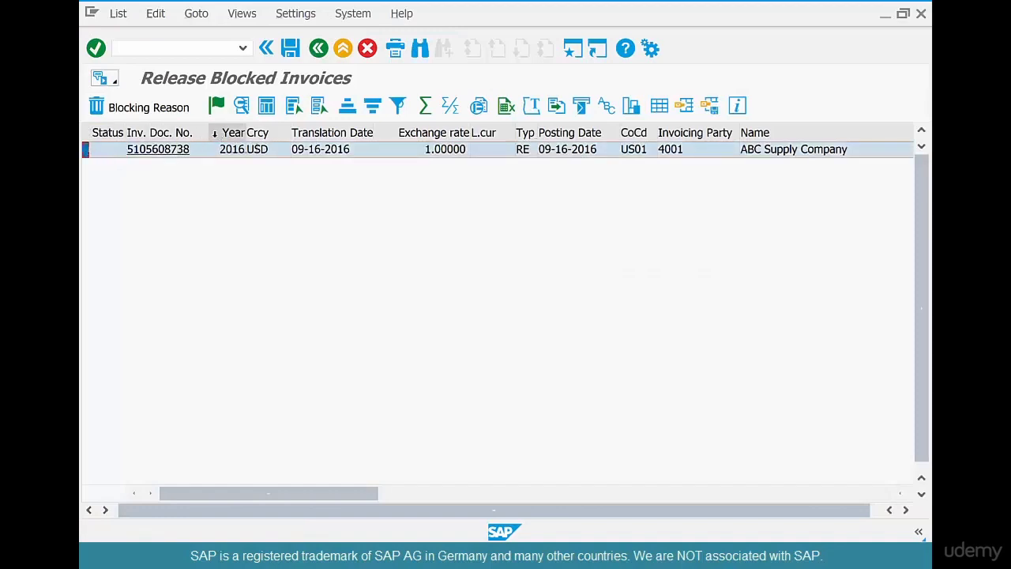
click(221, 110)
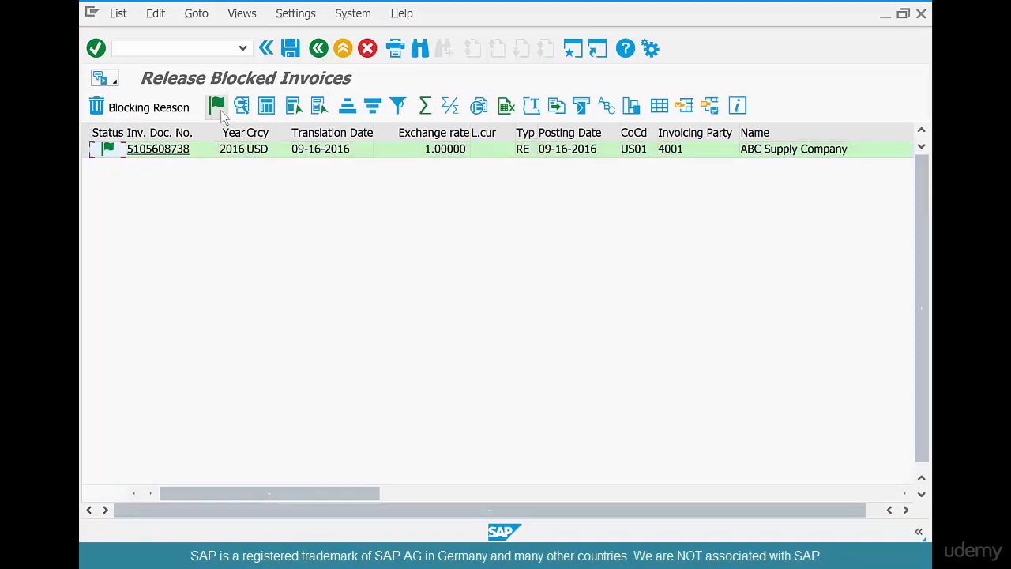
click(291, 59)
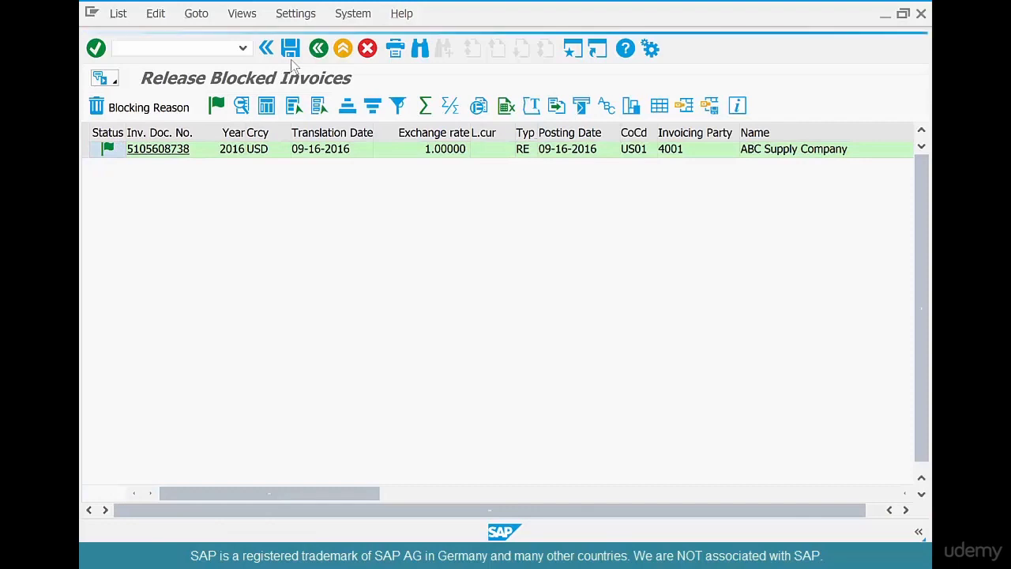
click(316, 56)
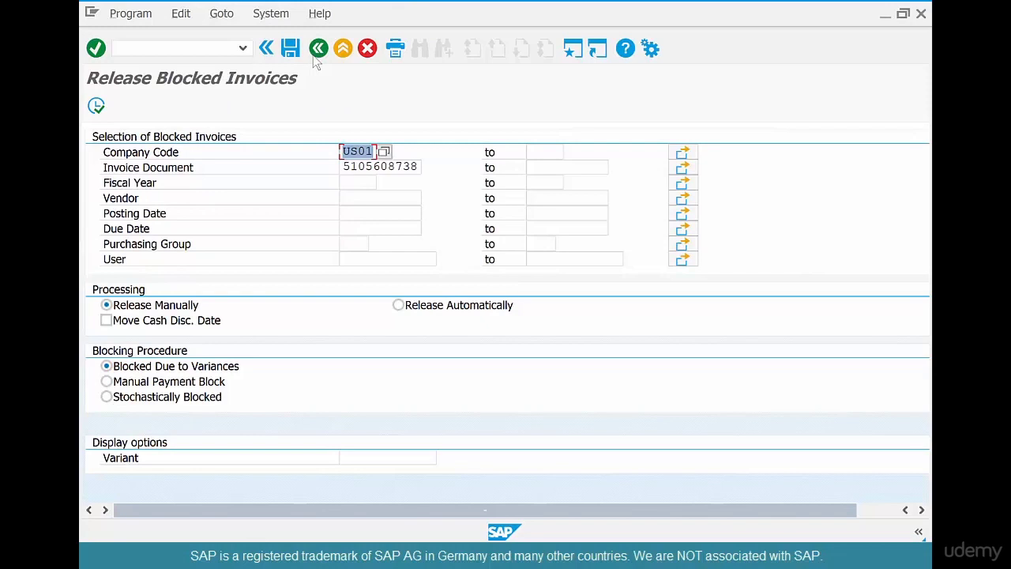
click(316, 52)
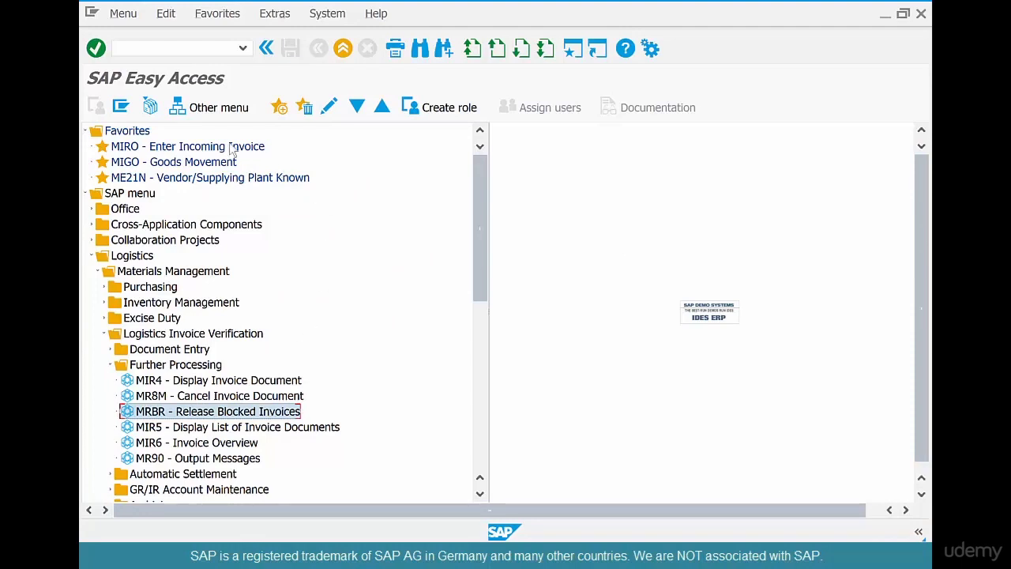
Start a MIRO Subsequent credit with invoice date 09-16-2016.
double_click(263, 146)
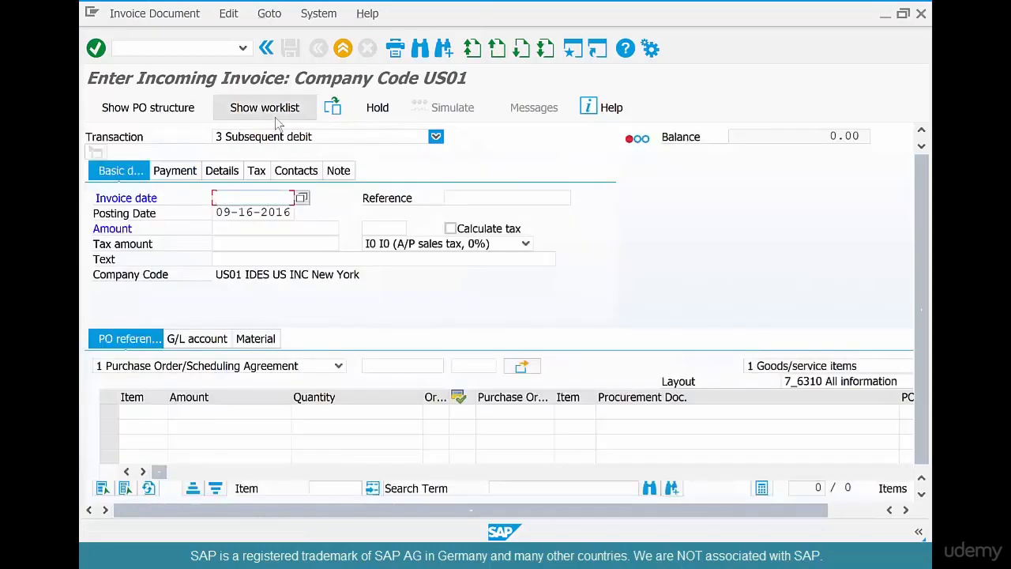
click(280, 137)
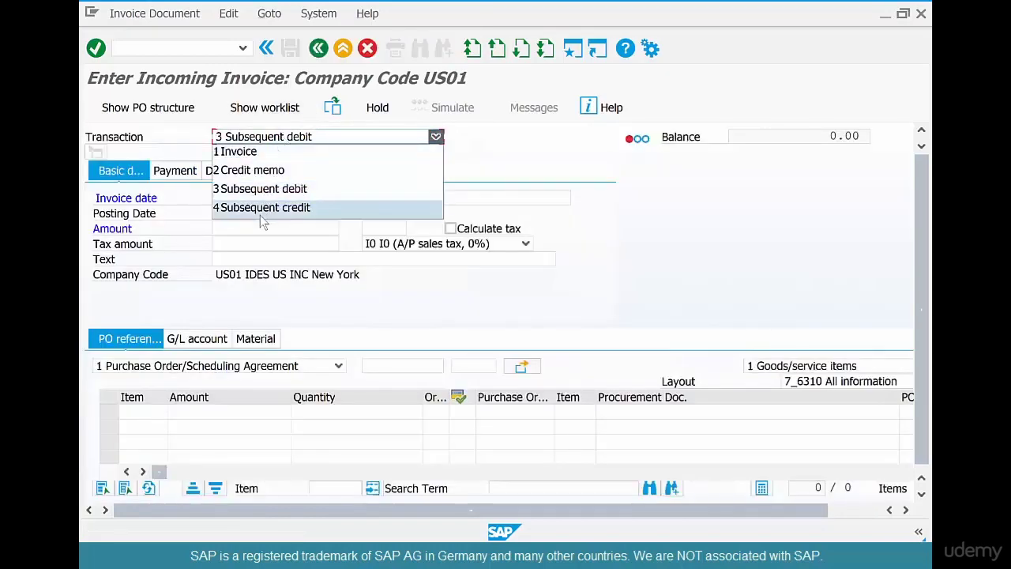
click(261, 208)
key(alt+Tab)
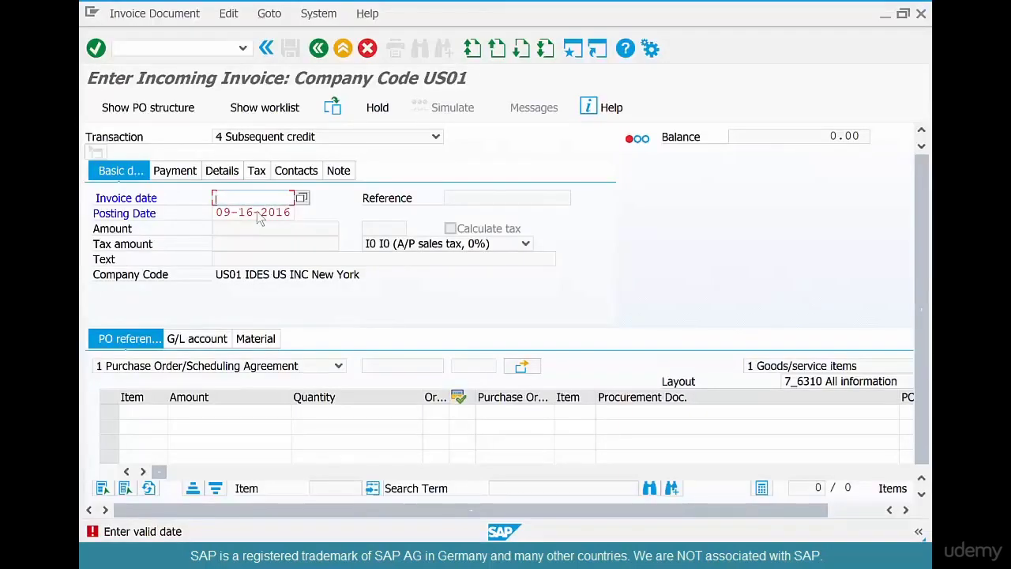
key(BackSpace)
click(258, 213)
key(Return)
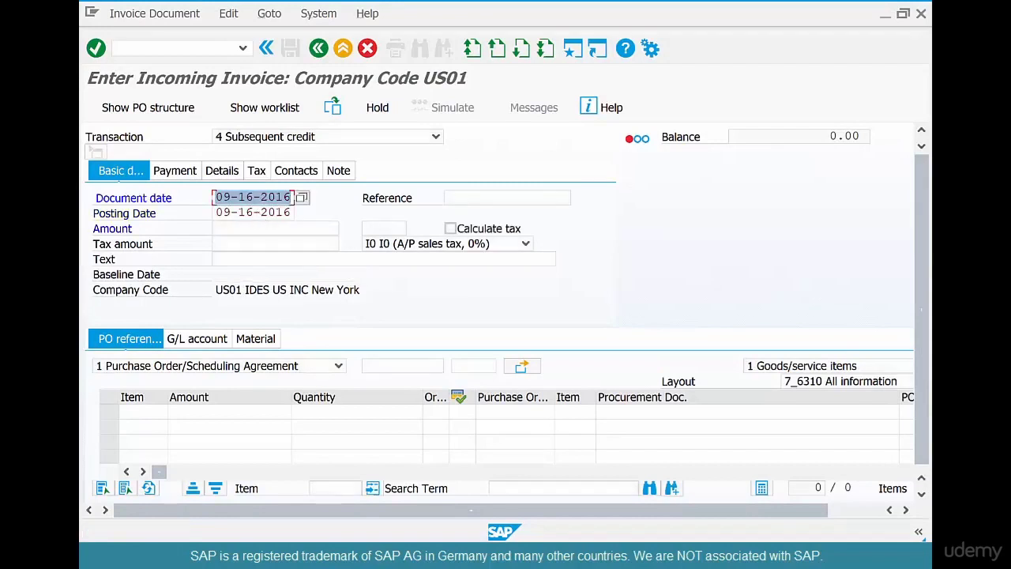
click(399, 366)
key(BackSpace)
click(405, 376)
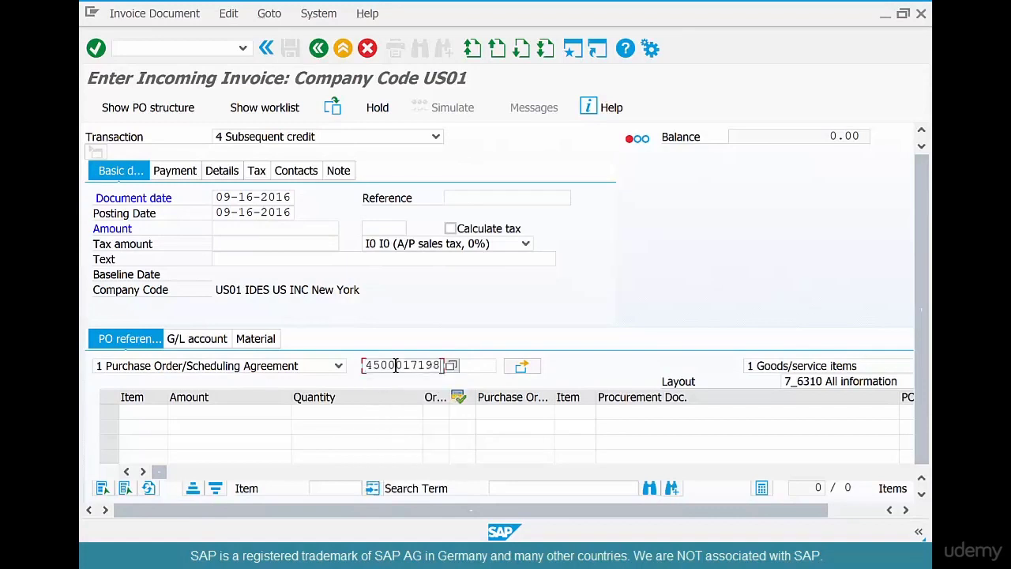
key(Return)
click(281, 411)
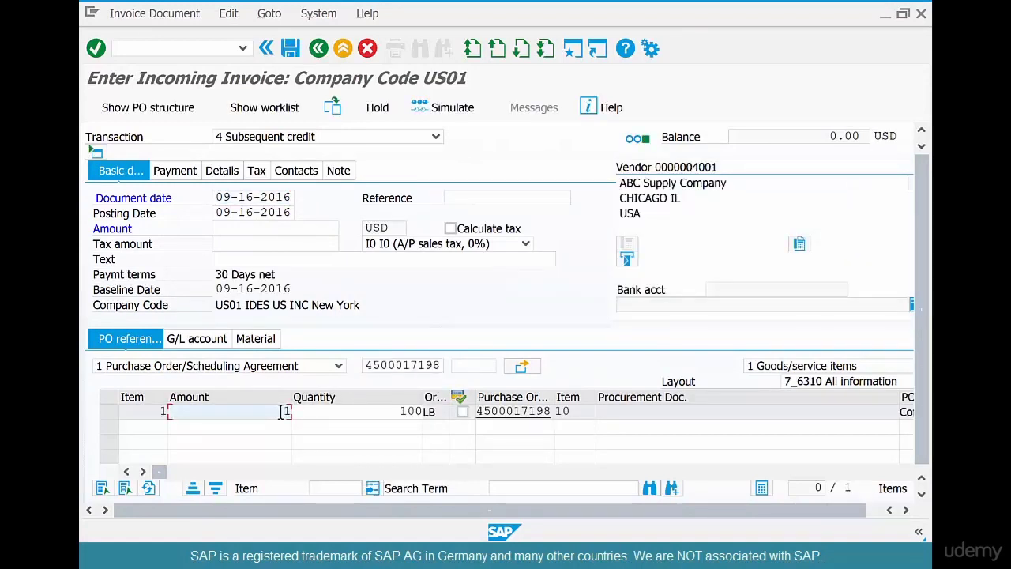
text(100)
key(Return)
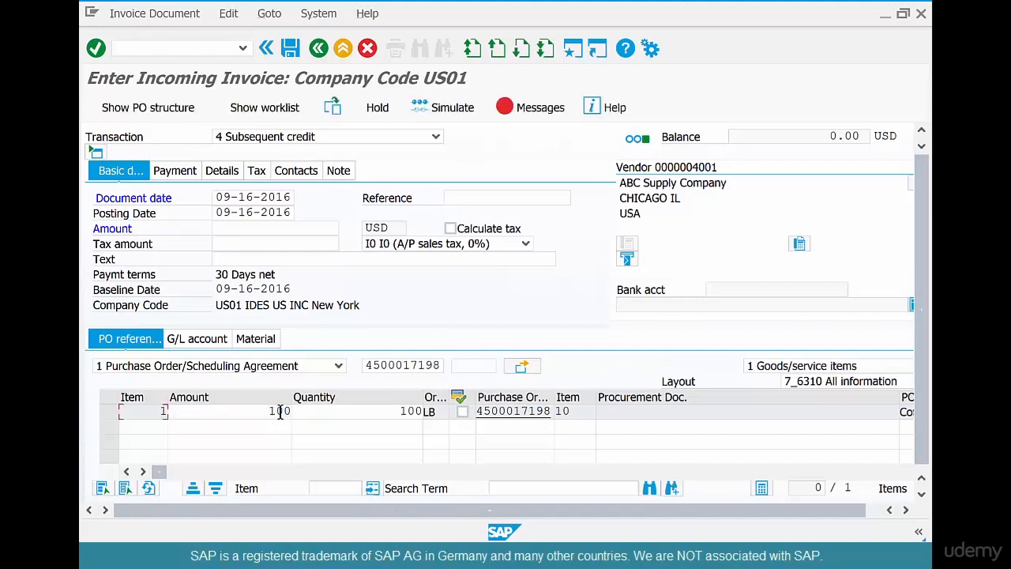
click(276, 227)
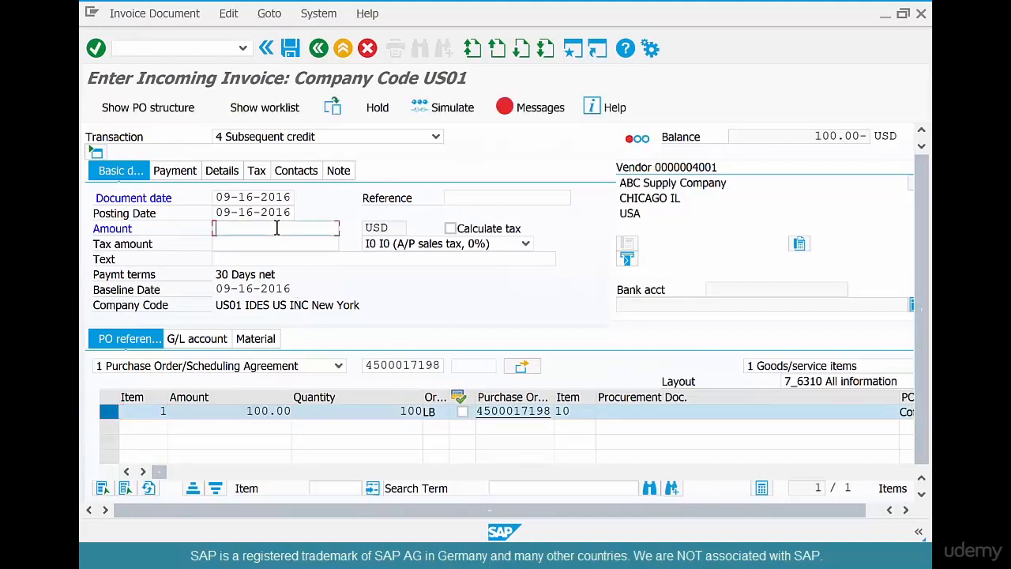
text(100)
key(Return)
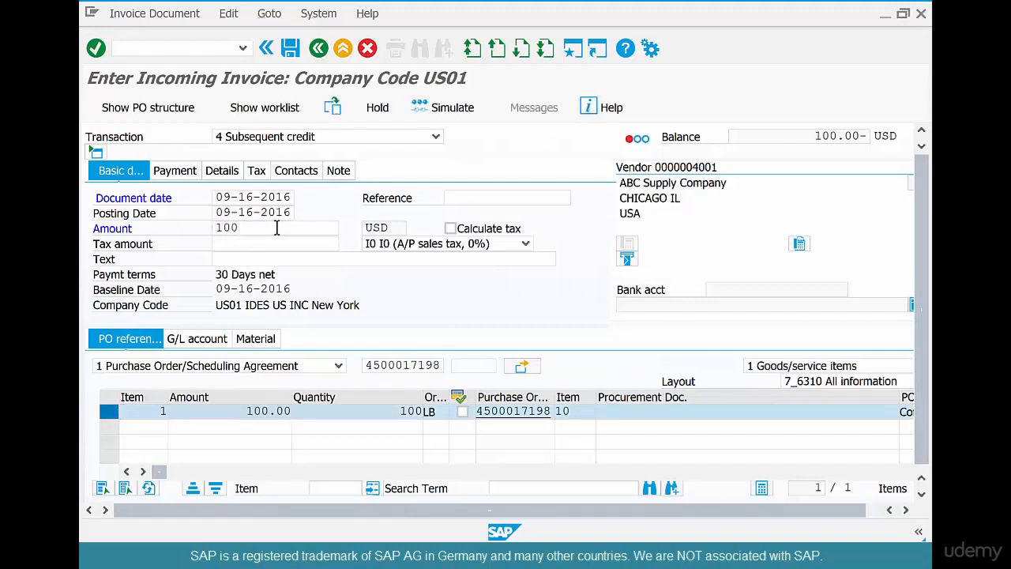
click(291, 49)
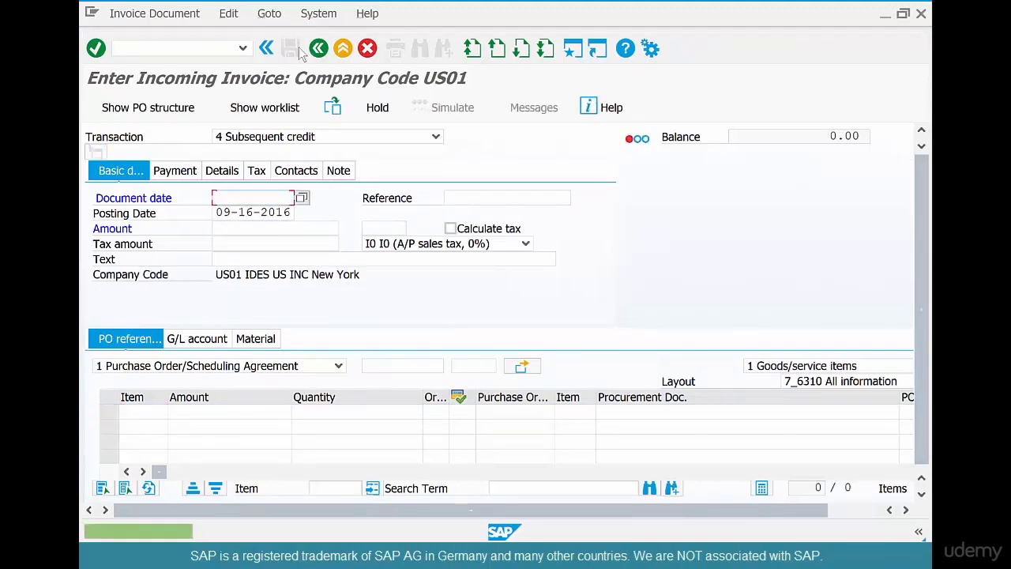
click(319, 49)
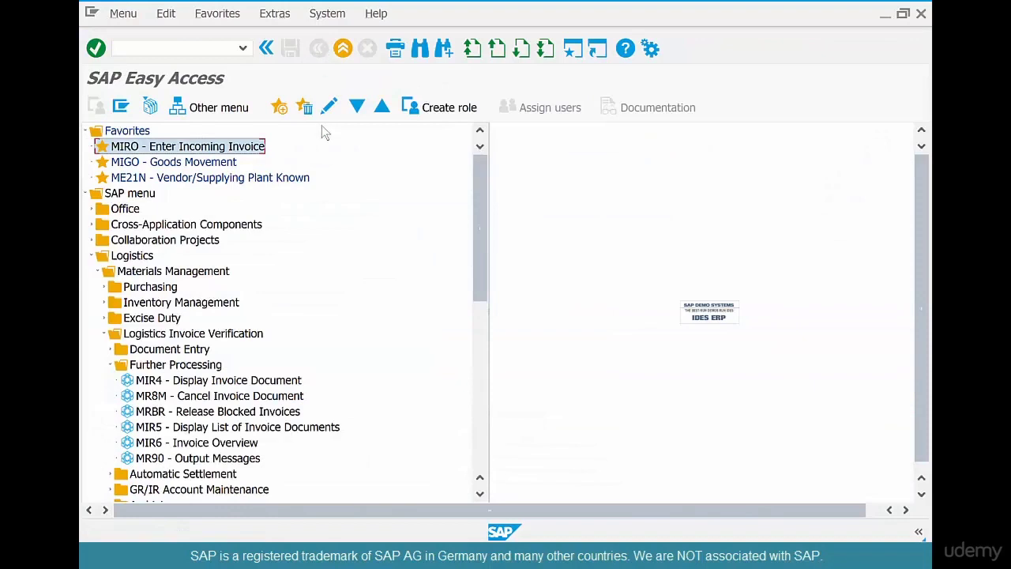
double_click(289, 179)
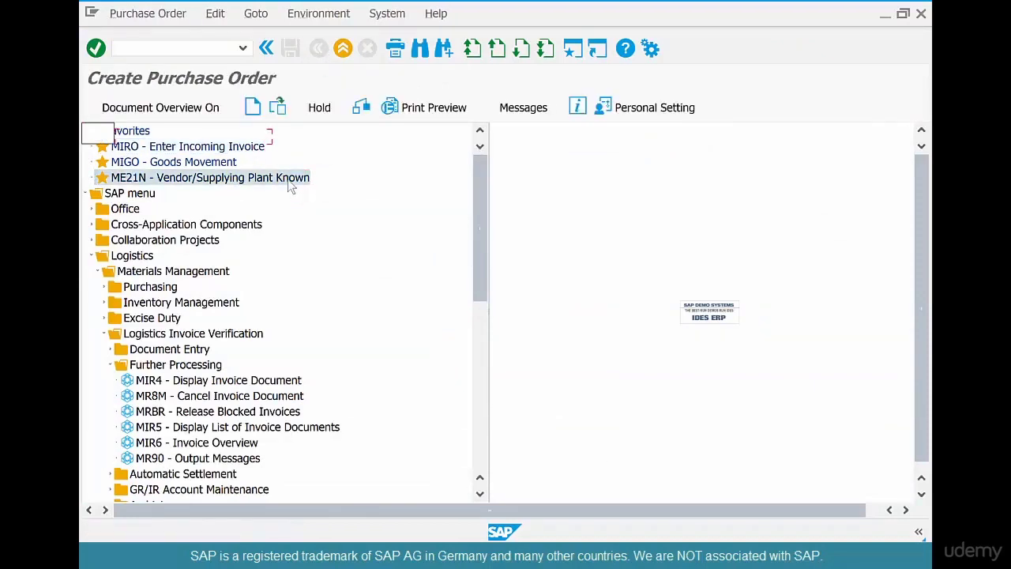
click(283, 115)
key(Return)
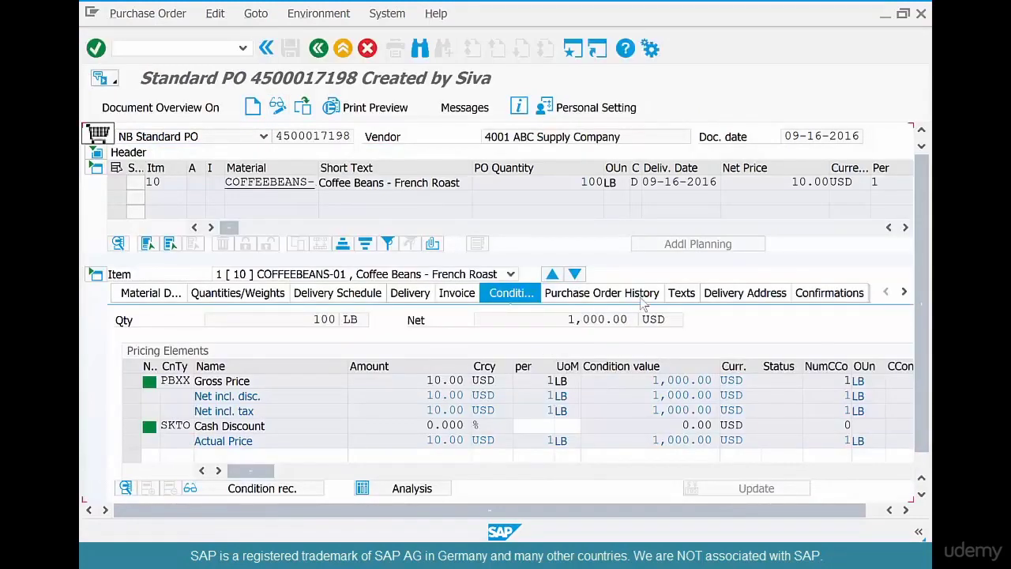
click(642, 294)
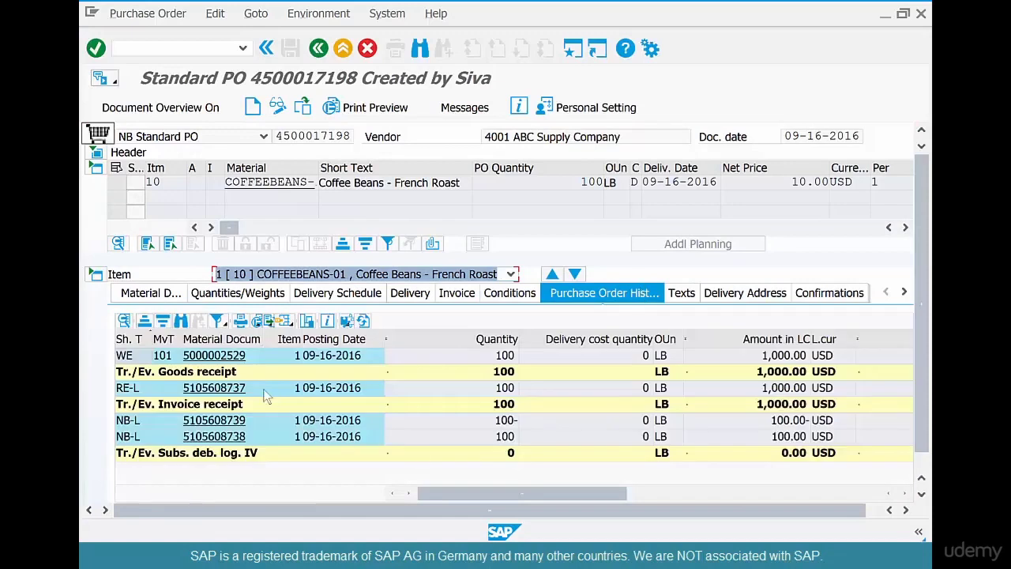
click(308, 356)
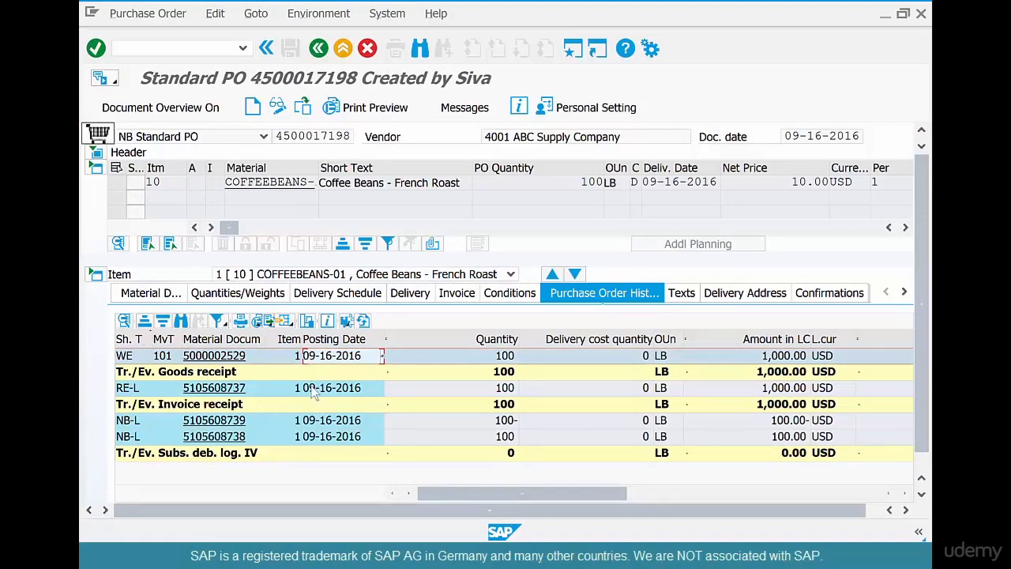
click(313, 393)
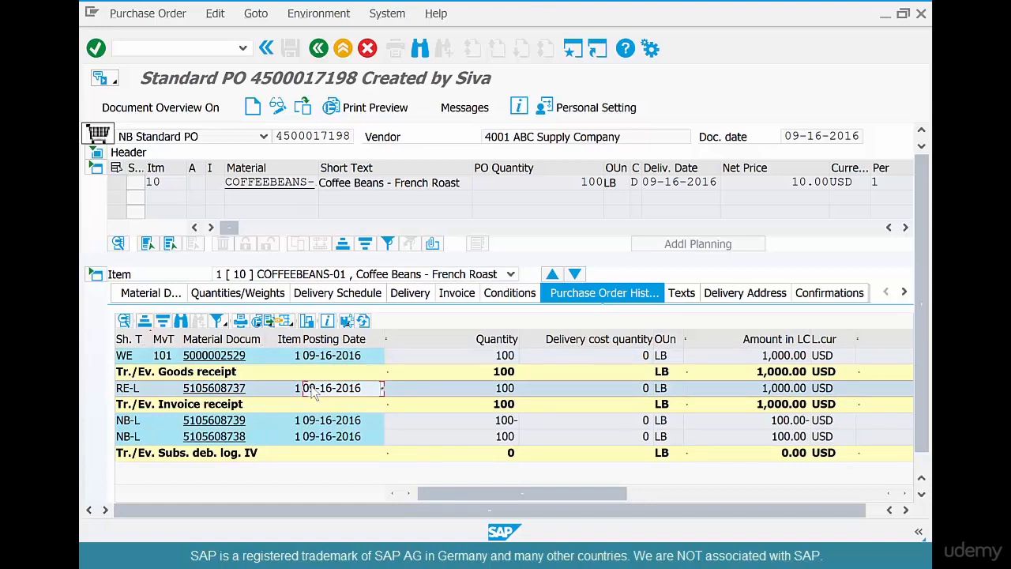
click(330, 424)
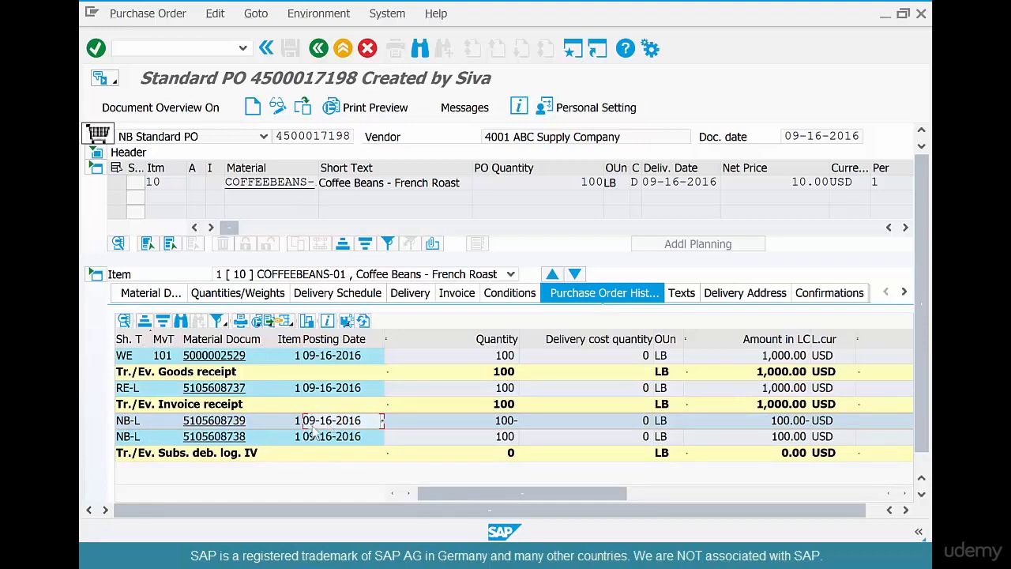
click(313, 439)
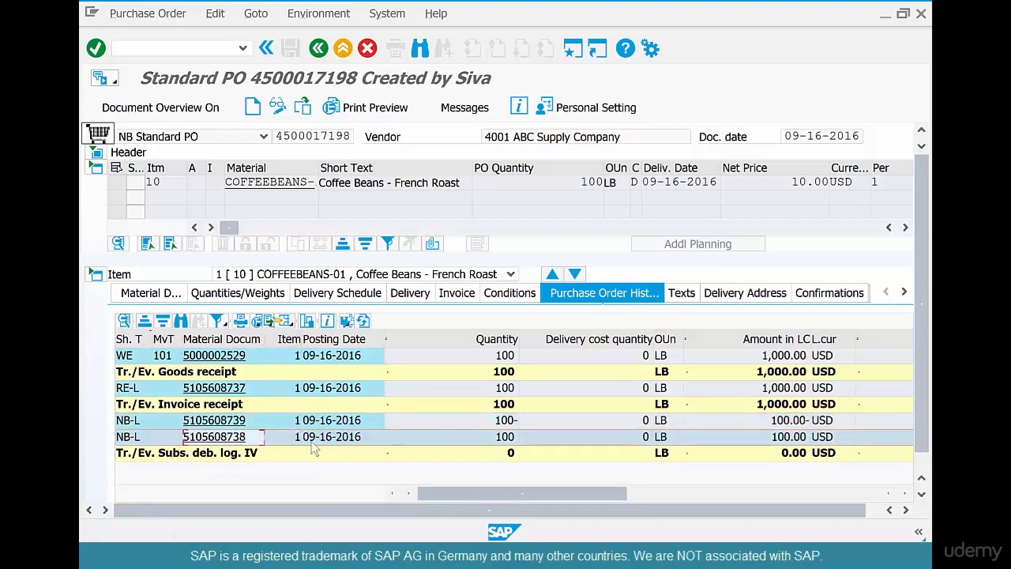
click(228, 424)
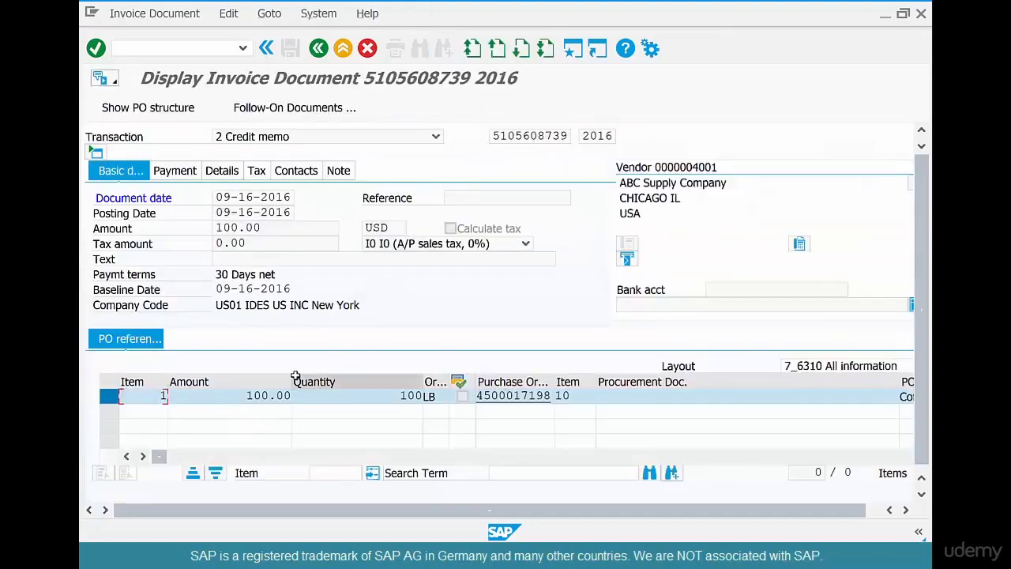
click(237, 396)
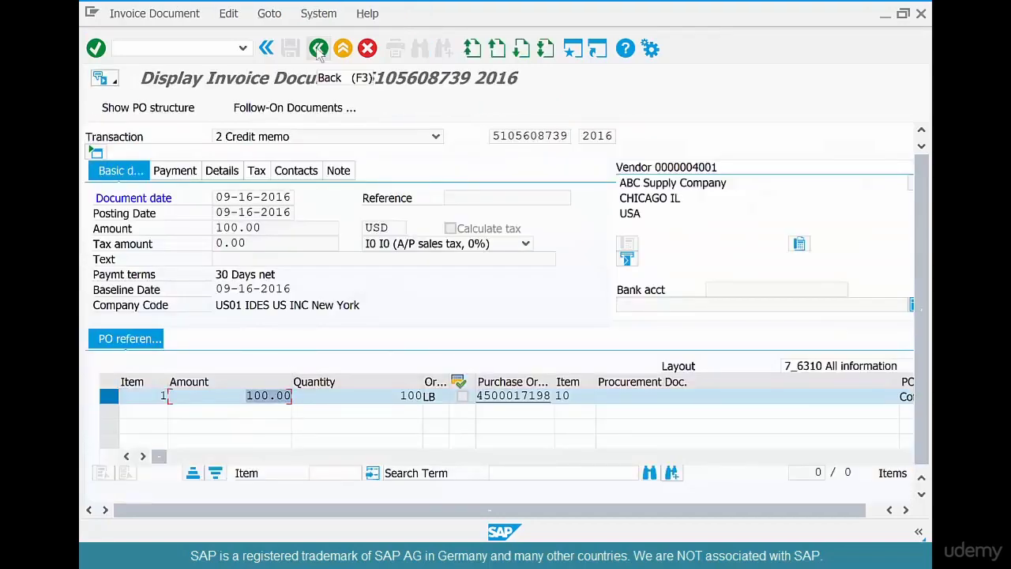
click(318, 49)
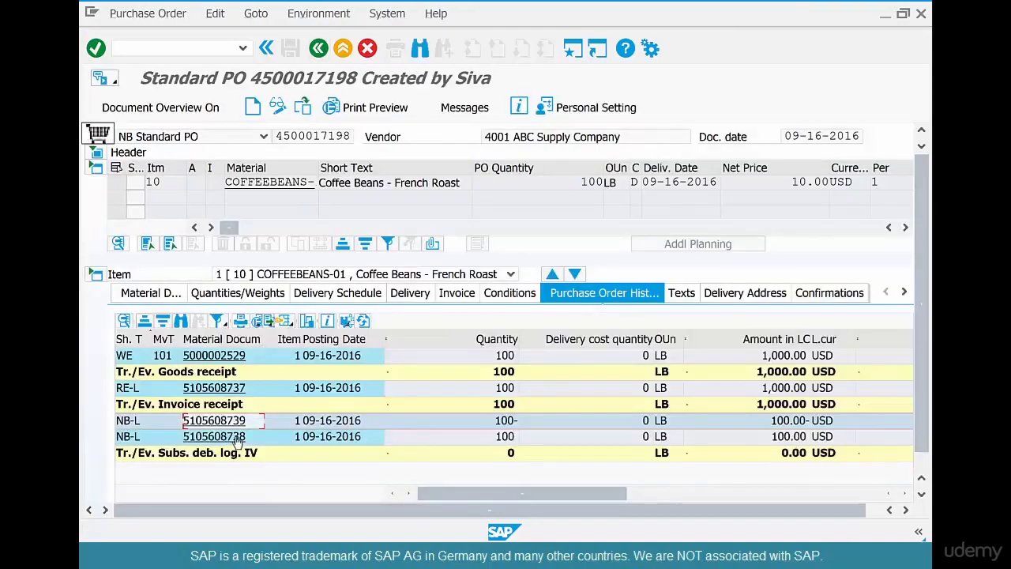
click(229, 437)
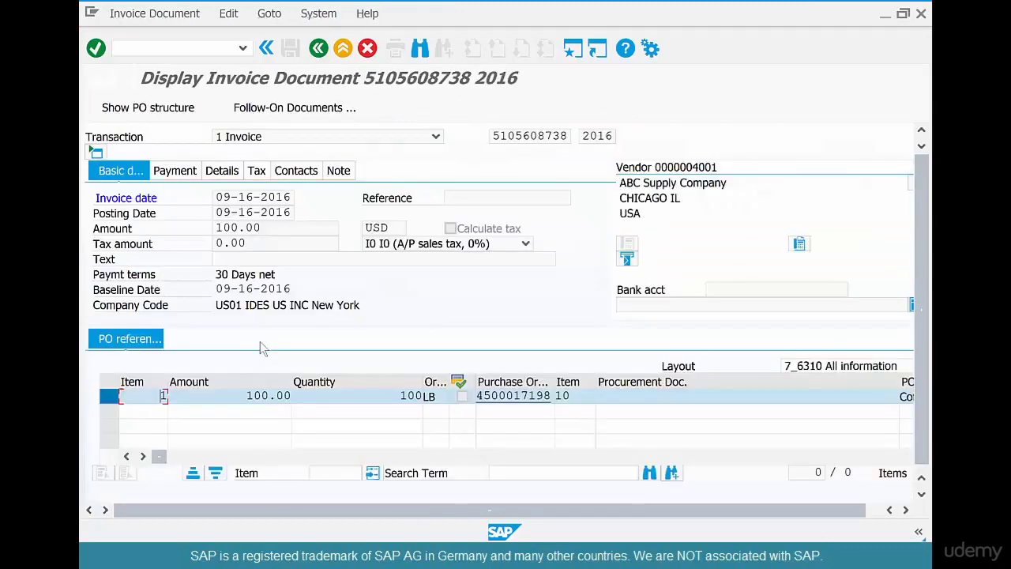
click(273, 397)
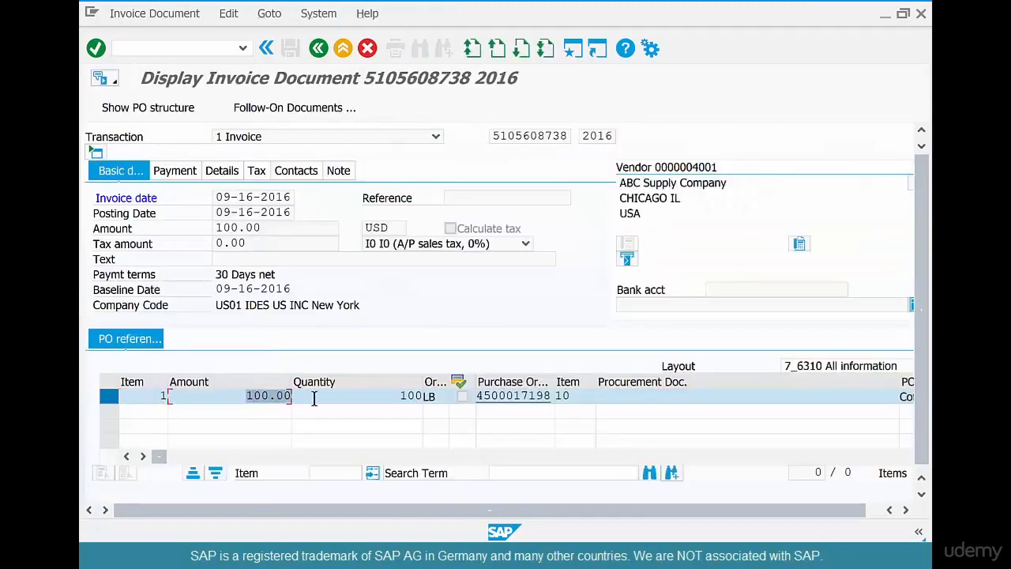
click(287, 137)
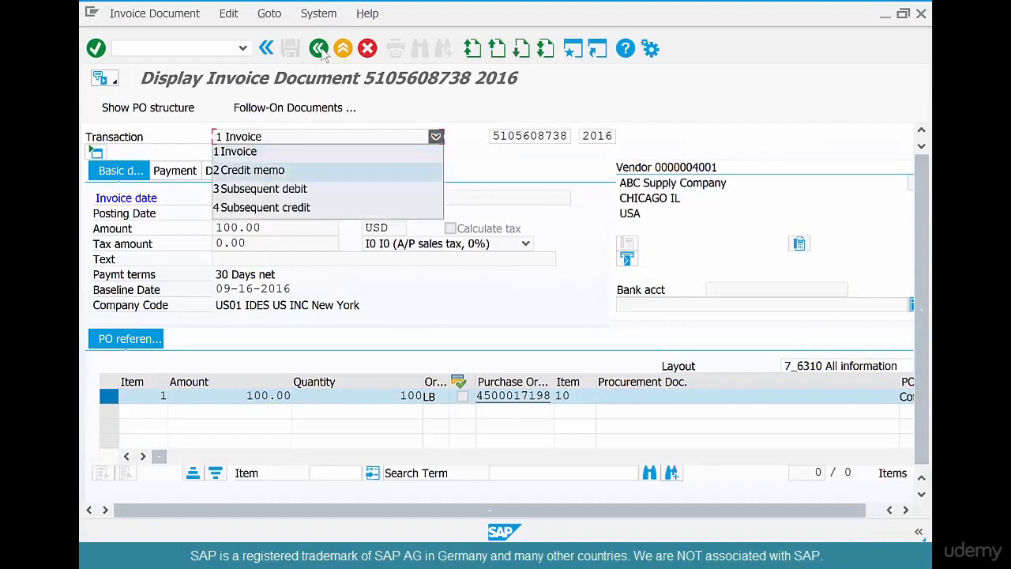
click(320, 52)
click(319, 49)
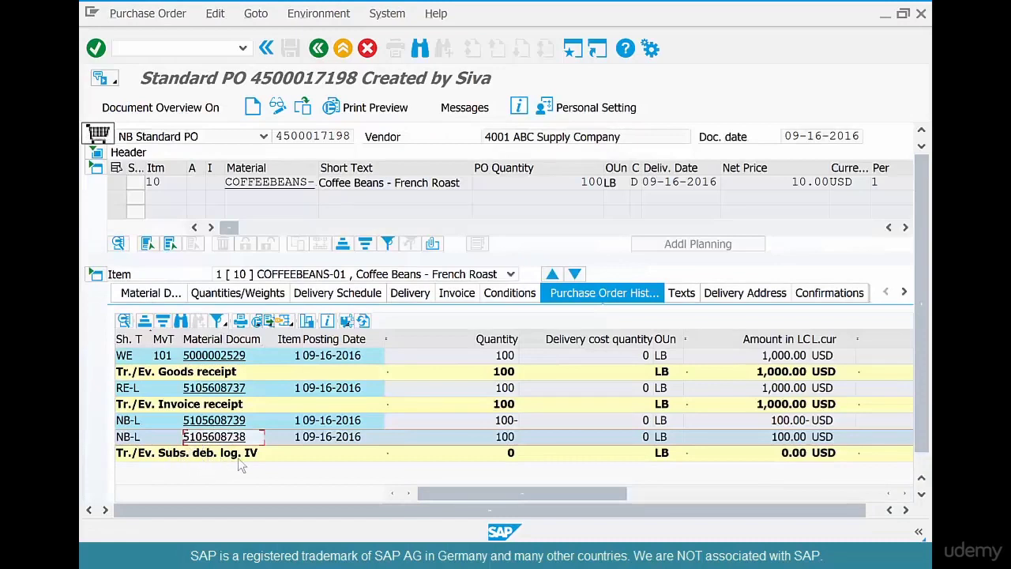
click(325, 357)
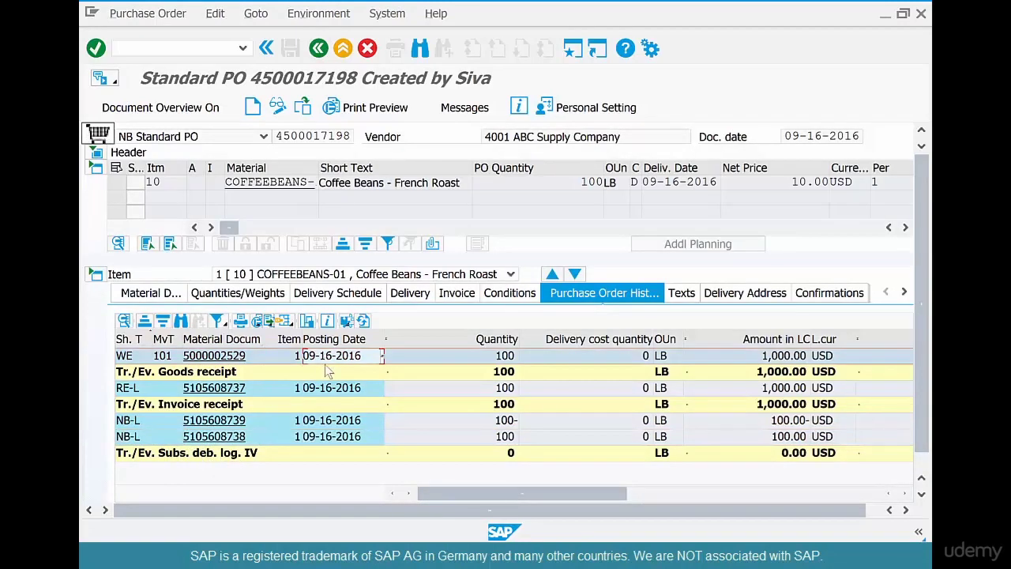
click(318, 391)
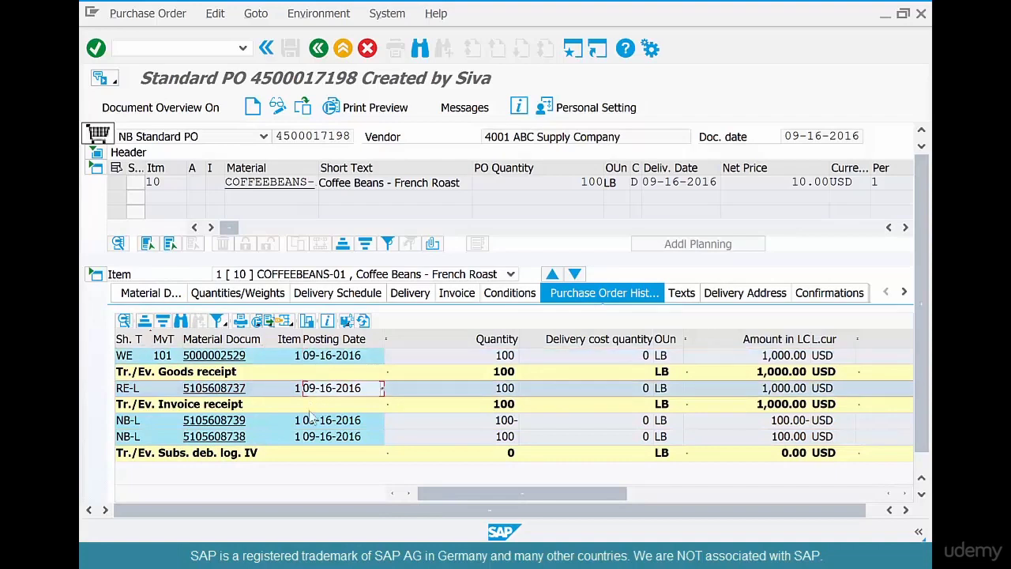
click(320, 439)
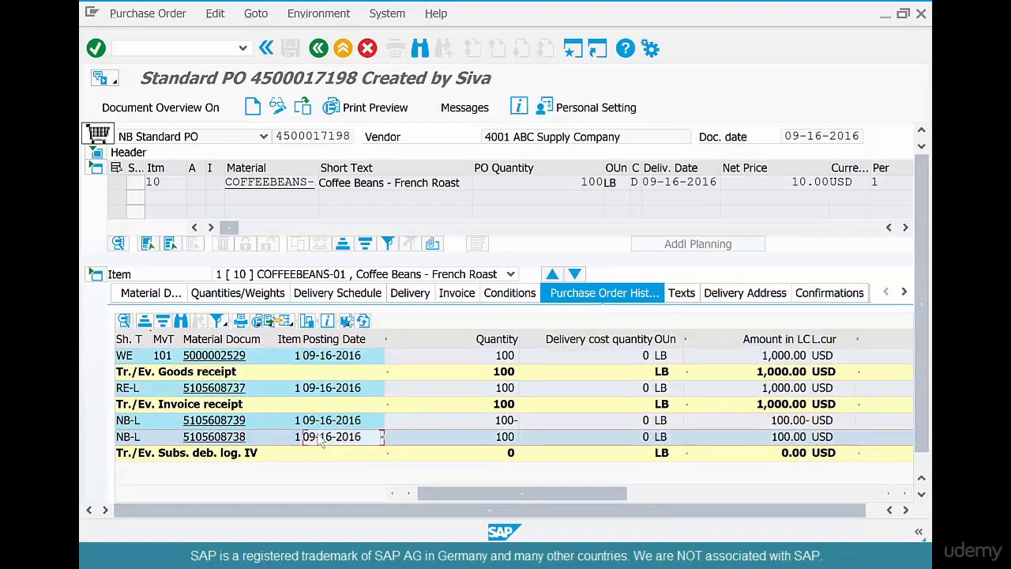
click(327, 425)
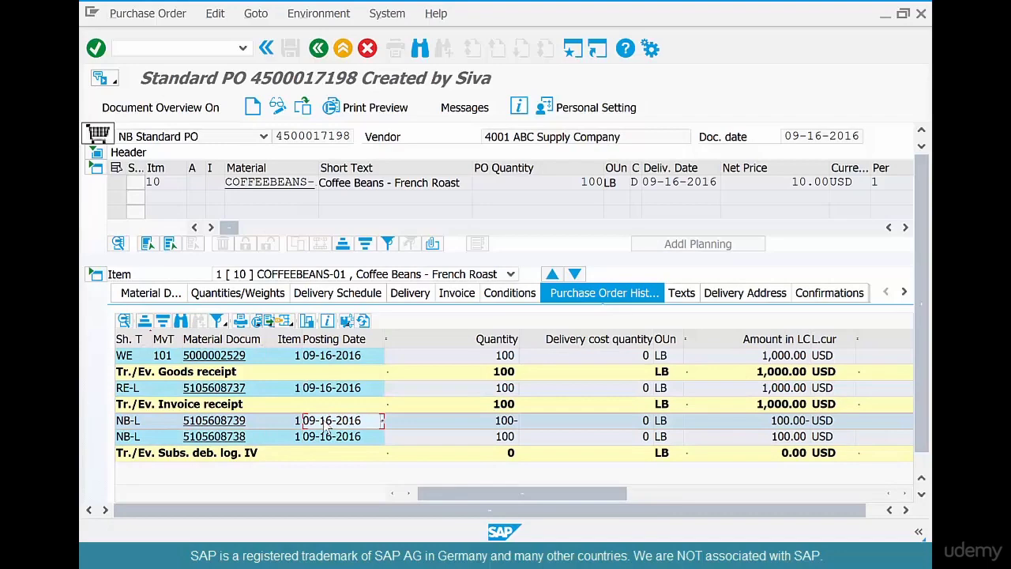